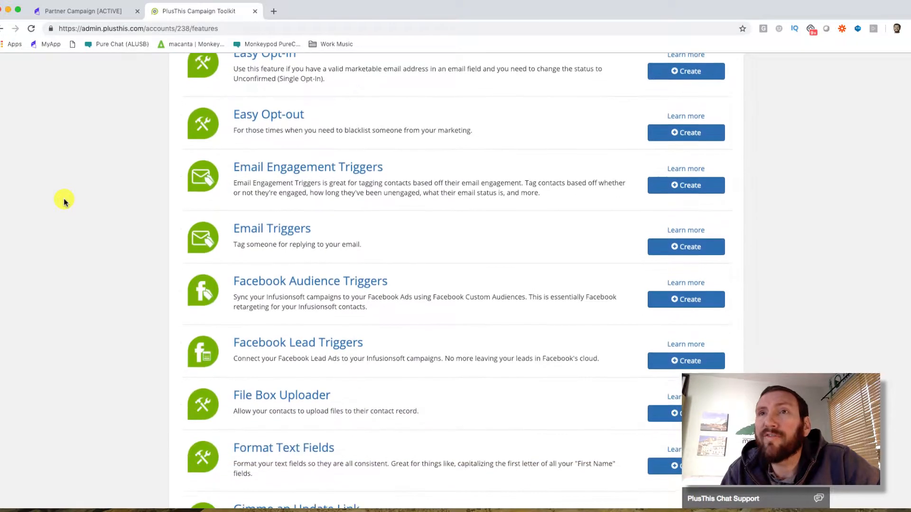
Browse the campaign toolkit features and examine the existing application form on the Monkeypod Partner Program page down to its login details.
{"action": "scroll", "coordinate": [64, 202], "scroll_direction": "down", "scroll_amount": 5}
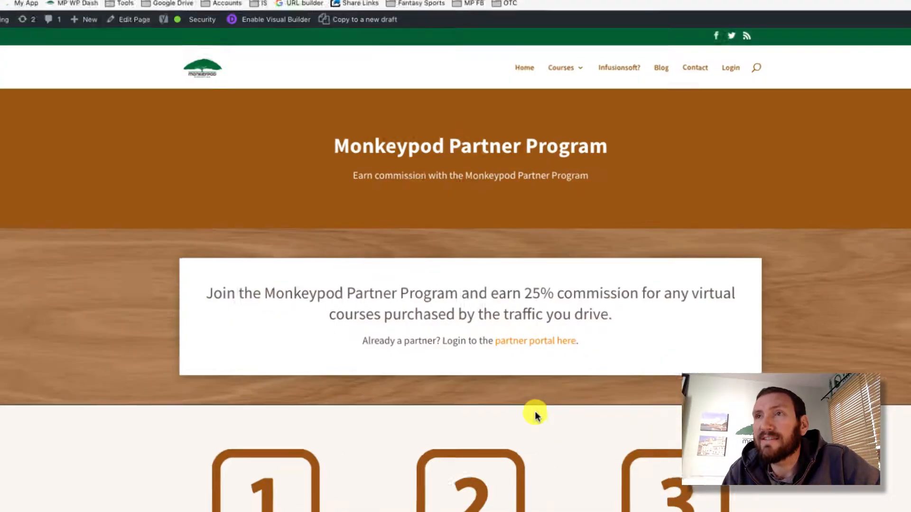
{"action": "scroll", "coordinate": [535, 416], "scroll_direction": "down", "scroll_amount": 10}
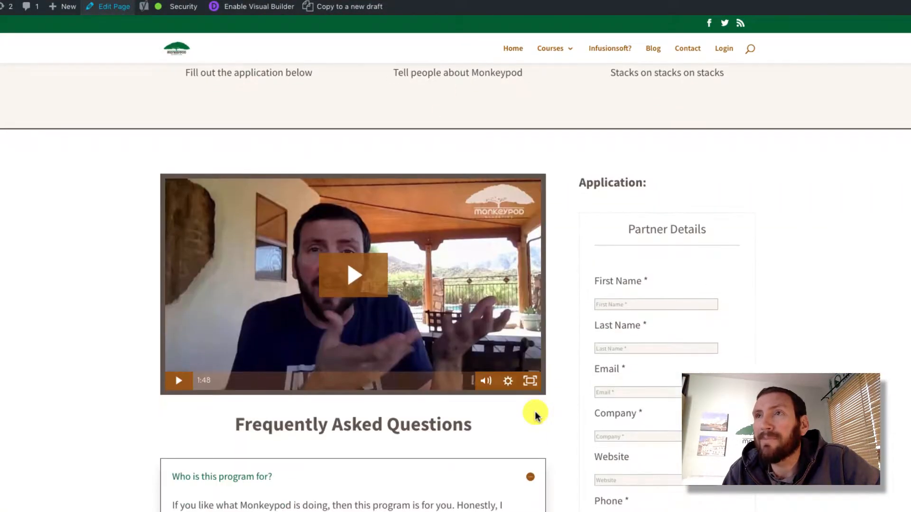
{"action": "scroll", "coordinate": [535, 414], "scroll_direction": "up", "scroll_amount": 10}
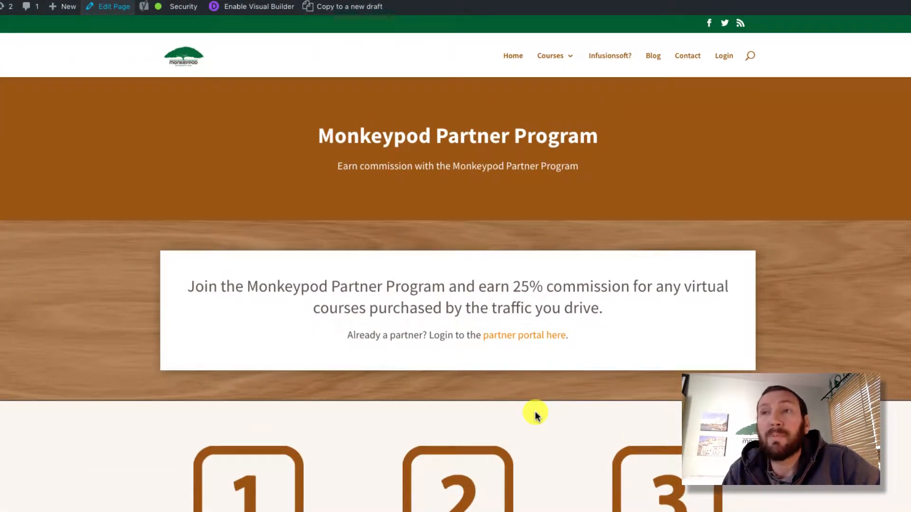
{"action": "scroll", "coordinate": [535, 414], "scroll_direction": "down", "scroll_amount": 10}
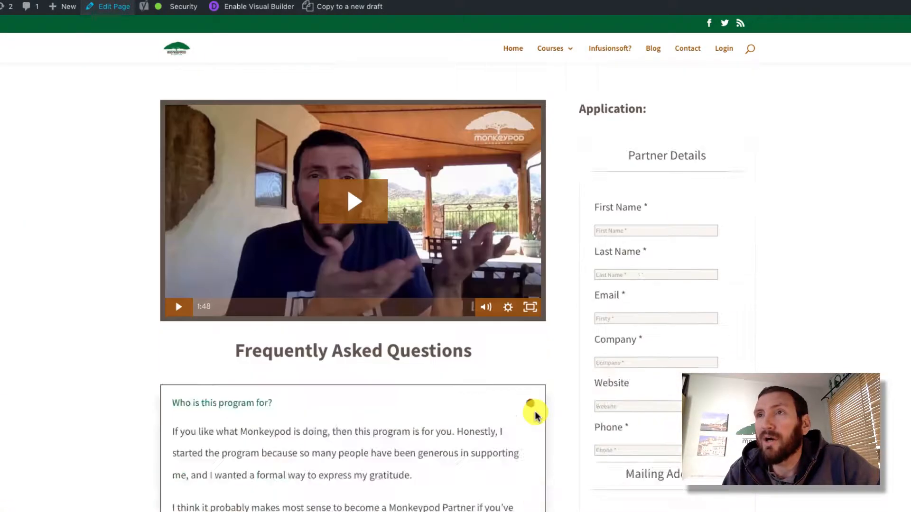
{"action": "scroll", "coordinate": [535, 416], "scroll_direction": "up", "scroll_amount": 3}
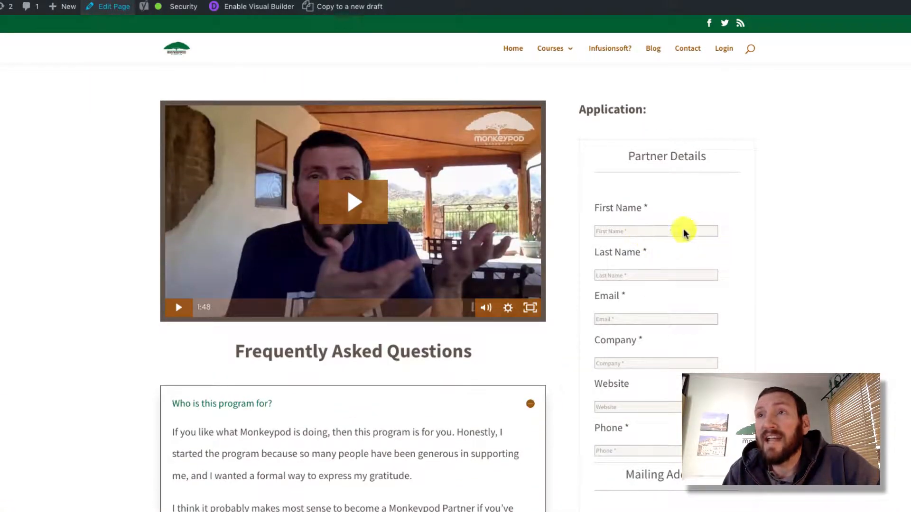
{"action": "scroll", "coordinate": [668, 298], "scroll_direction": "down", "scroll_amount": 2}
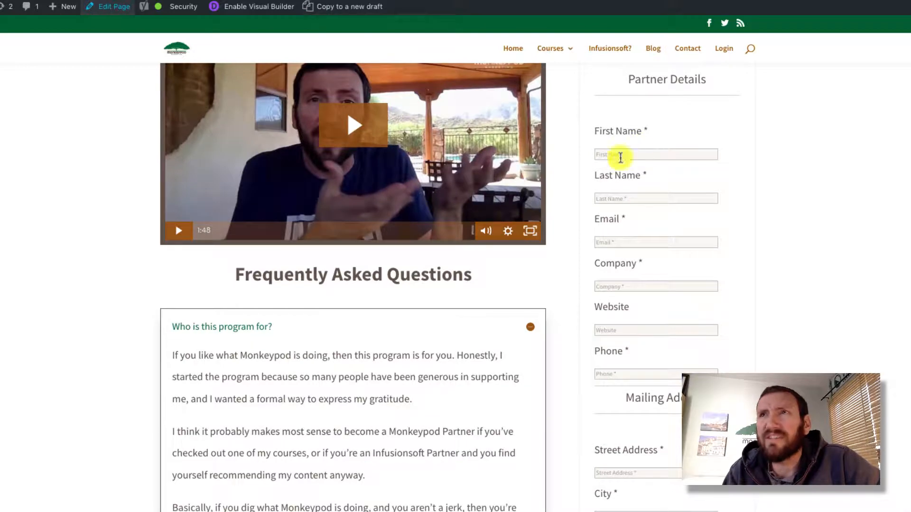
{"action": "scroll", "coordinate": [638, 198], "scroll_direction": "down", "scroll_amount": 3}
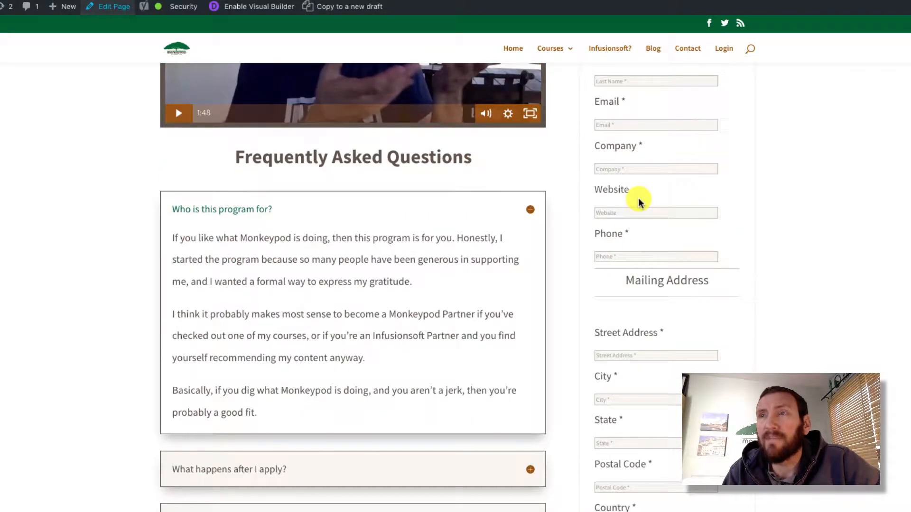
{"action": "scroll", "coordinate": [638, 198], "scroll_direction": "down", "scroll_amount": 3}
{"action": "scroll", "coordinate": [638, 198], "scroll_direction": "down", "scroll_amount": 10}
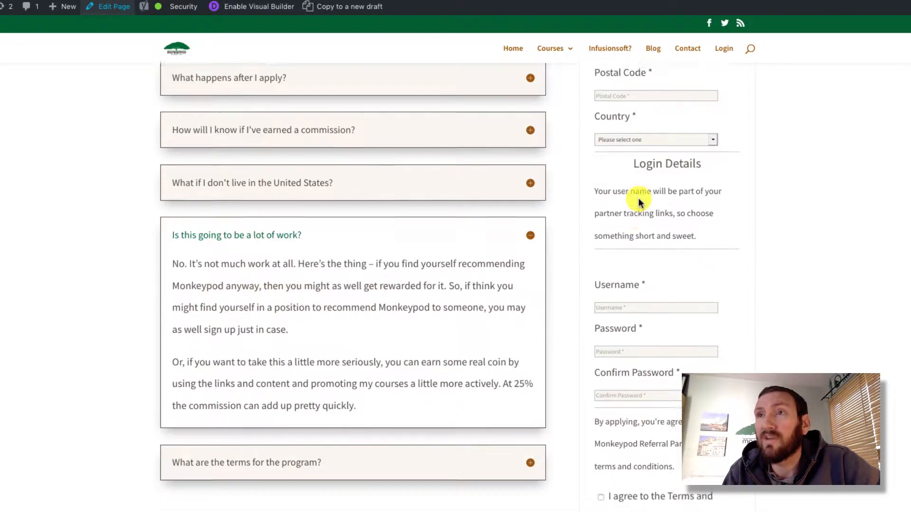
{"action": "scroll", "coordinate": [638, 198], "scroll_direction": "up", "scroll_amount": 15}
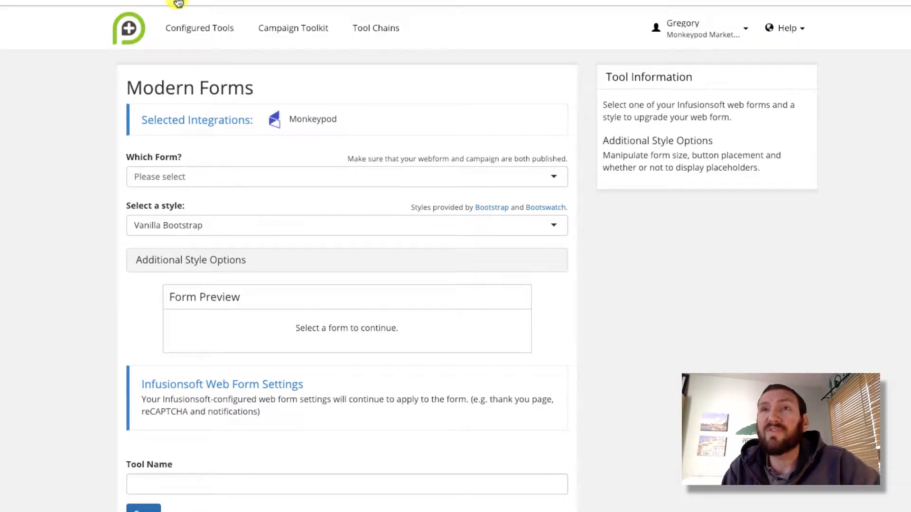
Choose Referral Partner Application as the web form to upgrade and look over its preview in the Vanilla Bootstrap style.
{"action": "left_click", "coordinate": [214, 177]}
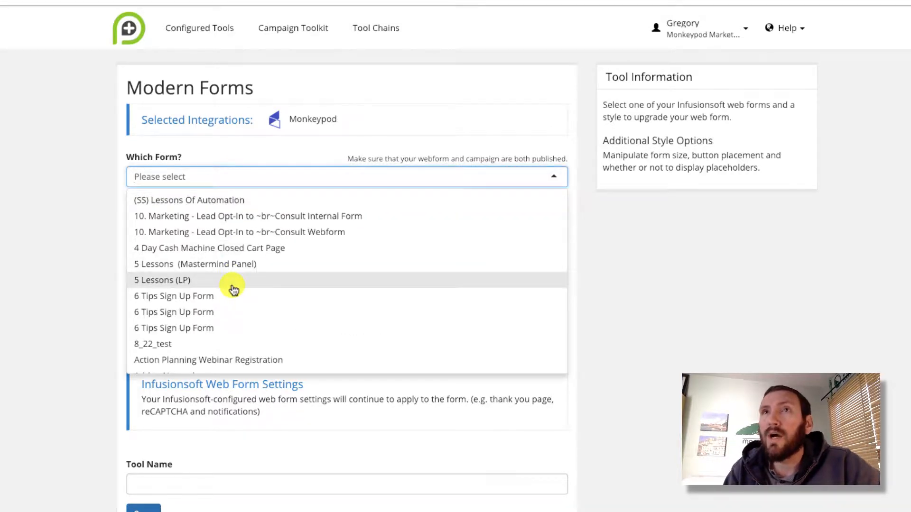
{"action": "scroll", "coordinate": [234, 289], "scroll_direction": "down", "scroll_amount": 5}
{"action": "scroll", "coordinate": [234, 289], "scroll_direction": "down", "scroll_amount": 10}
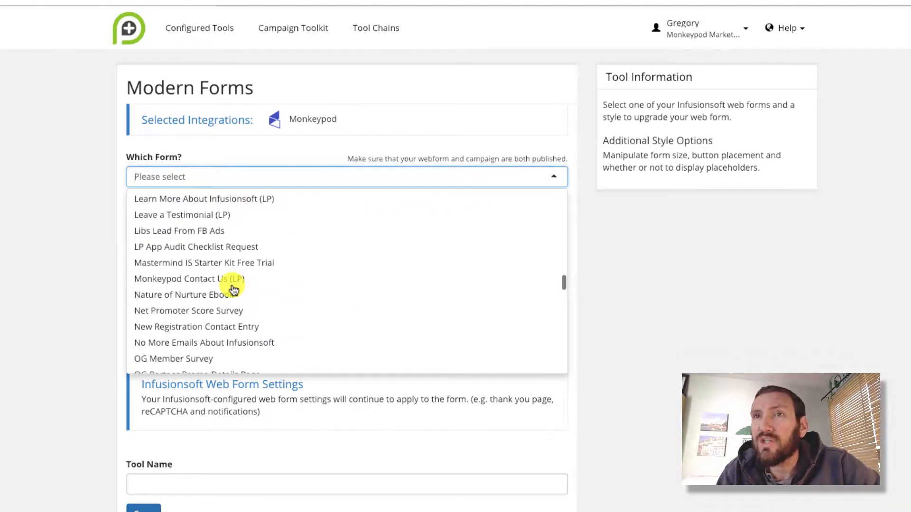
{"action": "scroll", "coordinate": [234, 288], "scroll_direction": "down", "scroll_amount": 5}
{"action": "left_click", "coordinate": [232, 247]}
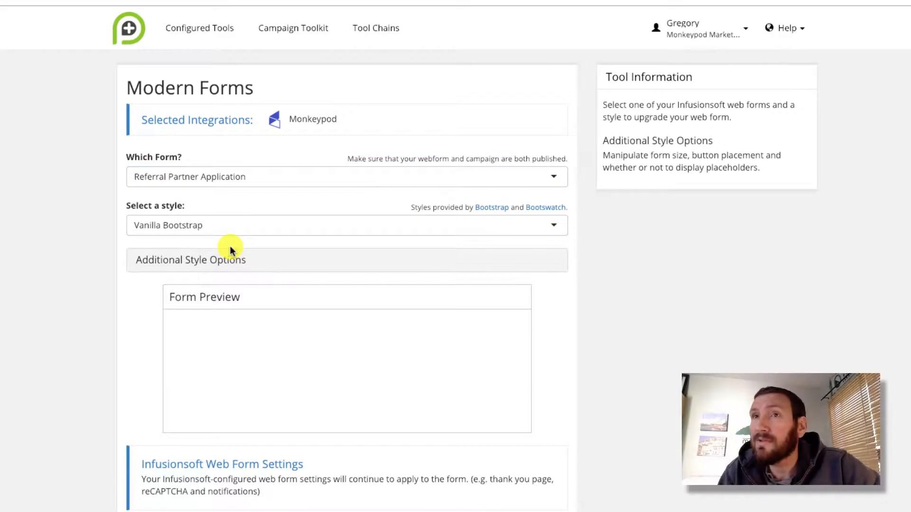
{"action": "left_click", "coordinate": [196, 225]}
{"action": "left_click", "coordinate": [59, 263]}
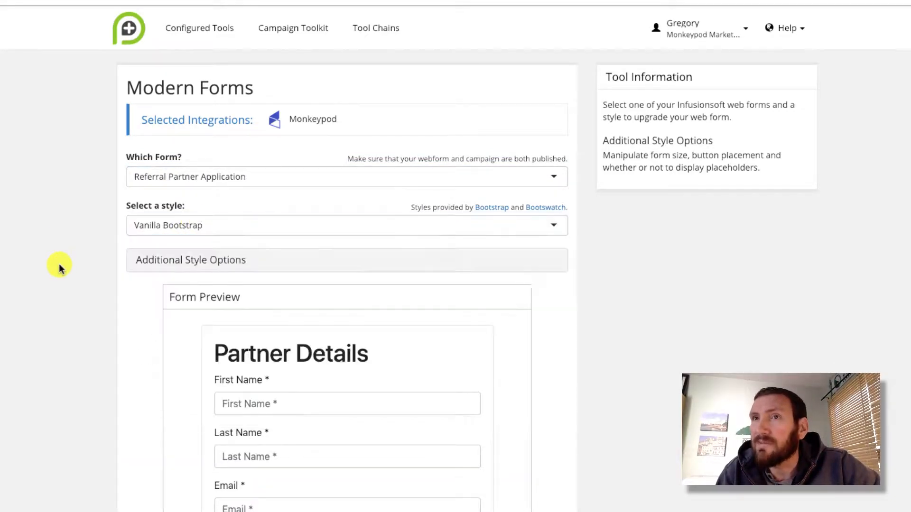
{"action": "scroll", "coordinate": [59, 264], "scroll_direction": "down", "scroll_amount": 10}
{"action": "scroll", "coordinate": [59, 263], "scroll_direction": "down", "scroll_amount": 8}
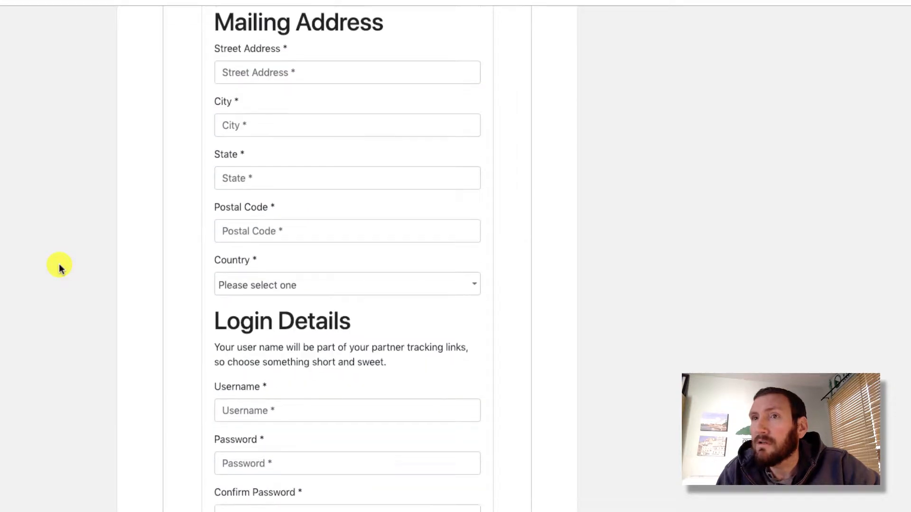
{"action": "scroll", "coordinate": [262, 235], "scroll_direction": "up", "scroll_amount": 18}
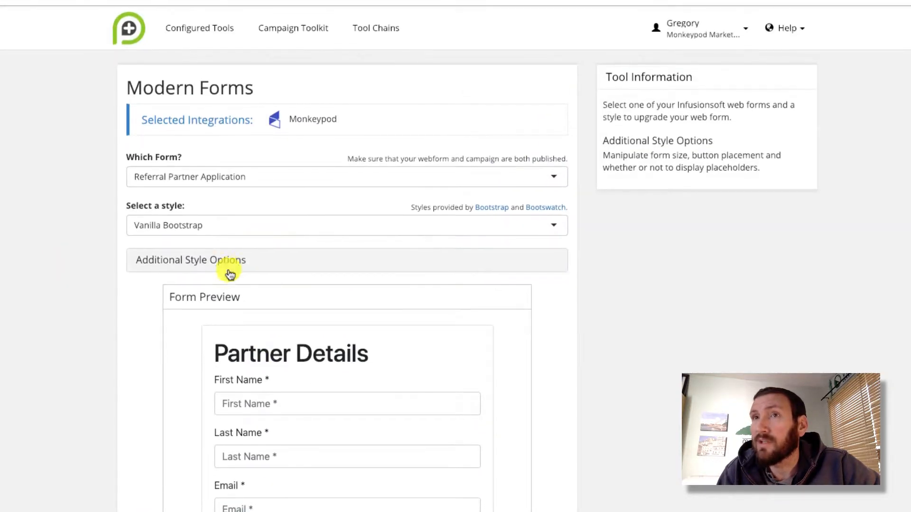
Try the Cerulean and Cosmo styles on the form and look over the preview of each.
{"action": "left_click", "coordinate": [213, 225]}
{"action": "left_click", "coordinate": [202, 265]}
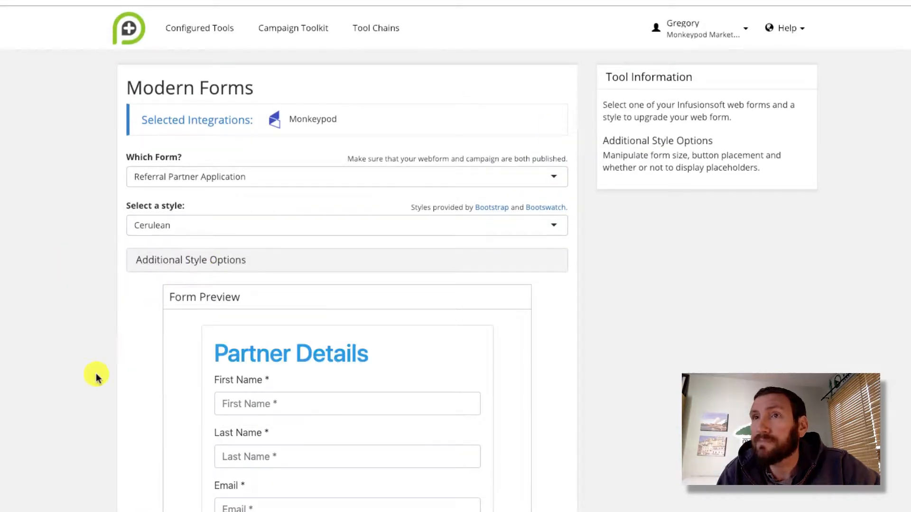
{"action": "scroll", "coordinate": [96, 374], "scroll_direction": "down", "scroll_amount": 15}
{"action": "scroll", "coordinate": [96, 377], "scroll_direction": "up", "scroll_amount": 15}
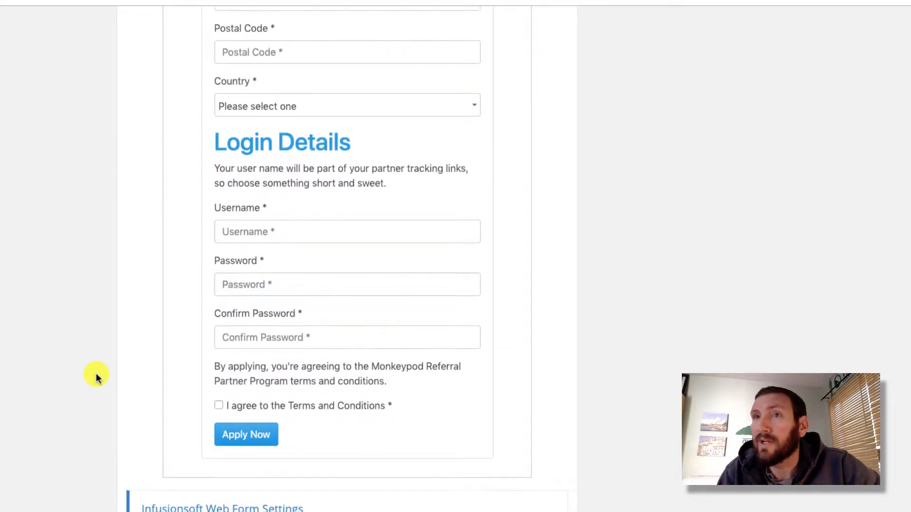
{"action": "left_click", "coordinate": [211, 134]}
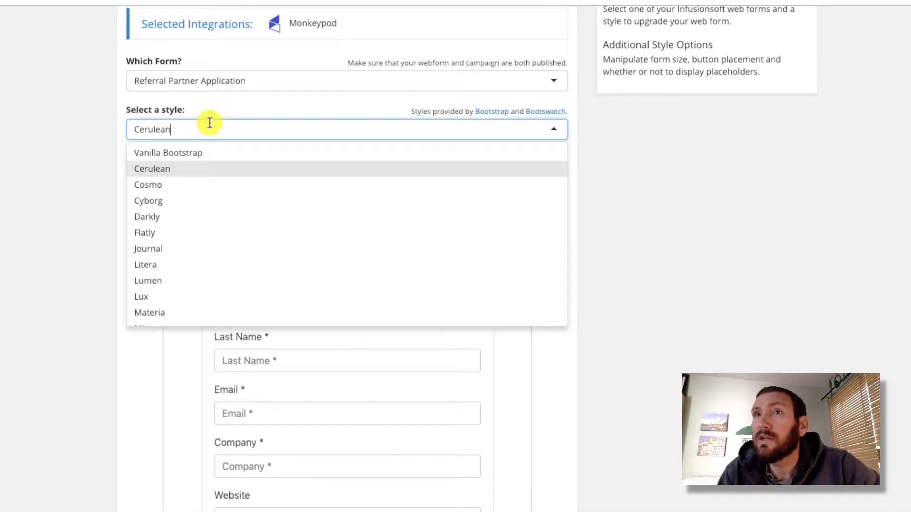
{"action": "left_click", "coordinate": [192, 184]}
{"action": "scroll", "coordinate": [136, 320], "scroll_direction": "down", "scroll_amount": 16}
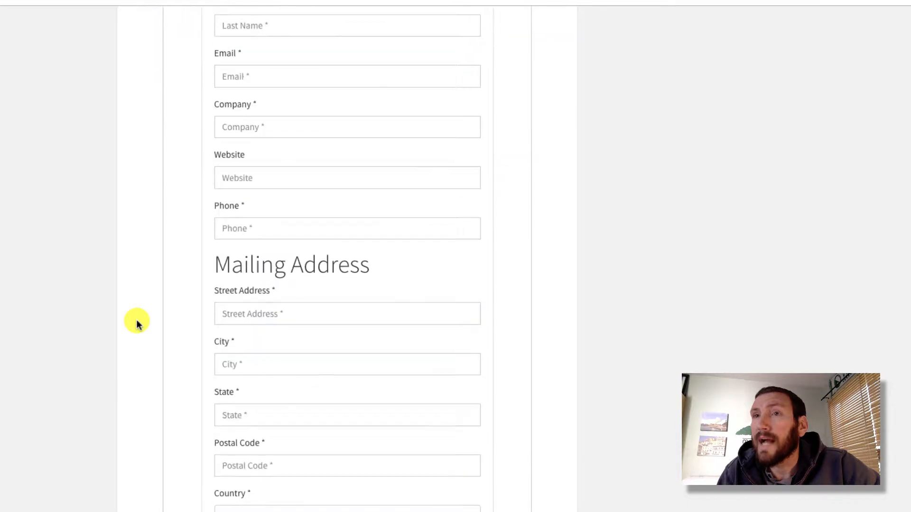
{"action": "scroll", "coordinate": [136, 319], "scroll_direction": "up", "scroll_amount": 14}
{"action": "scroll", "coordinate": [136, 320], "scroll_direction": "up", "scroll_amount": 4}
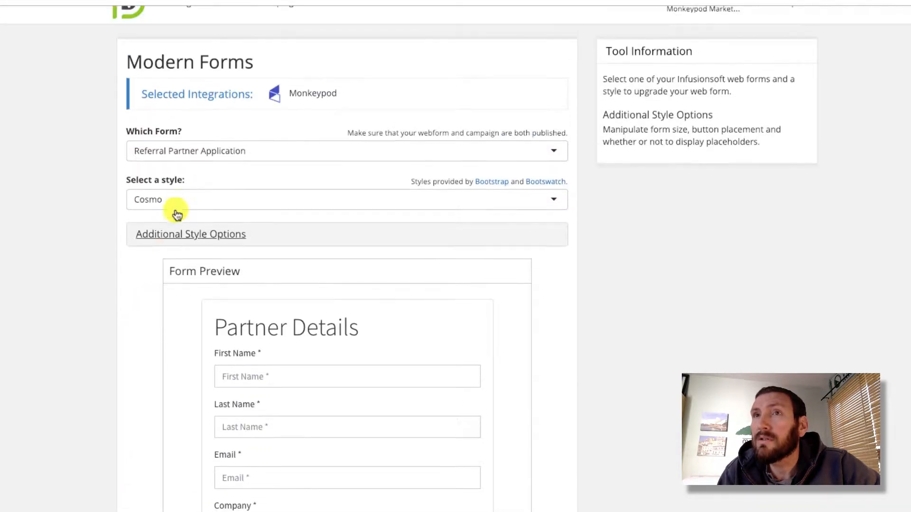
Try the dark Cyborg and Darkly styles on the form preview.
{"action": "left_click", "coordinate": [177, 199]}
{"action": "left_click", "coordinate": [168, 277]}
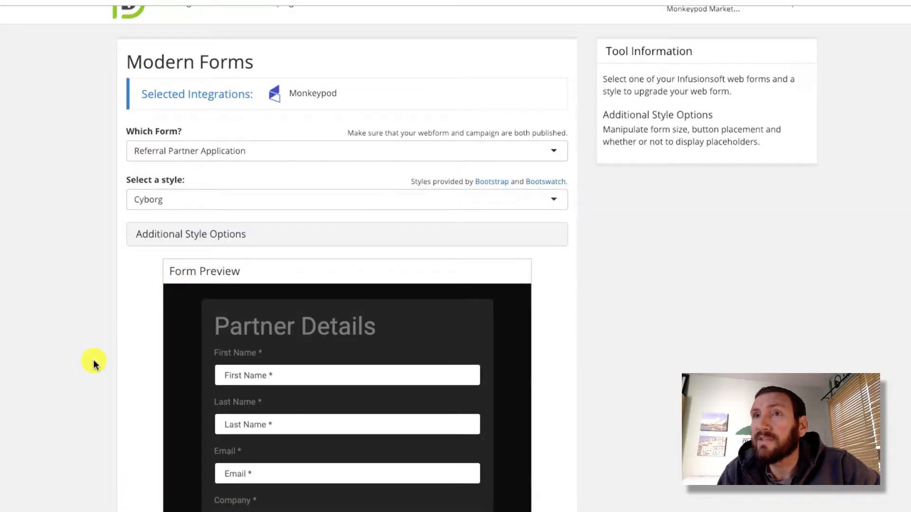
{"action": "scroll", "coordinate": [92, 362], "scroll_direction": "down", "scroll_amount": 6}
{"action": "scroll", "coordinate": [92, 361], "scroll_direction": "up", "scroll_amount": 5}
{"action": "left_click", "coordinate": [144, 174]}
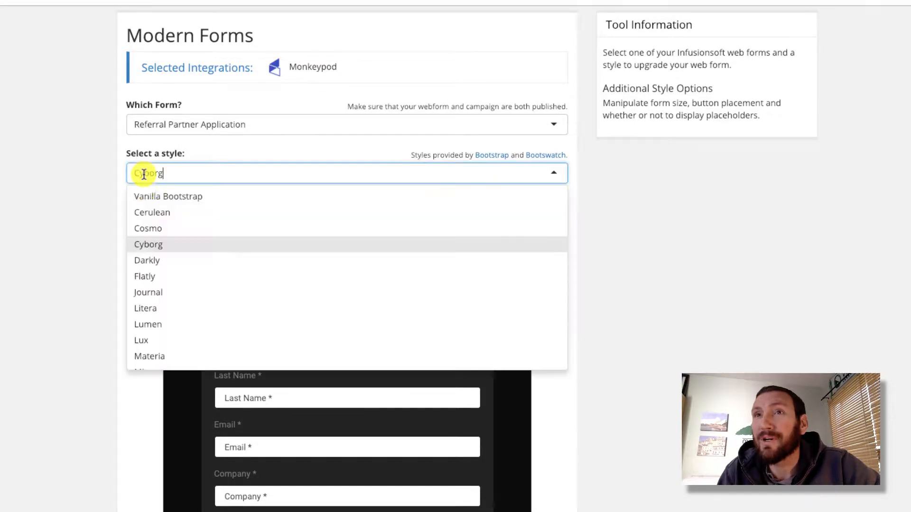
{"action": "left_click", "coordinate": [152, 260]}
Apply the United style to the form and check its preview through to the submit button.
{"action": "left_click", "coordinate": [159, 175]}
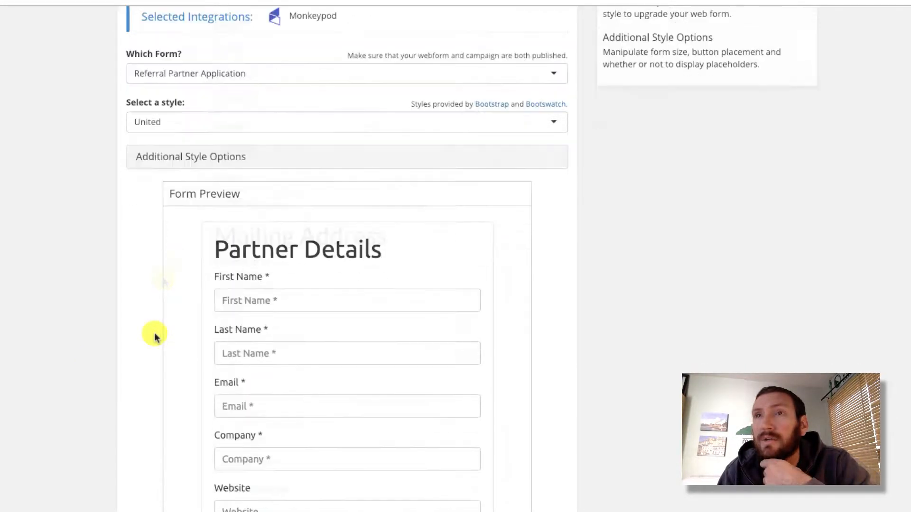
{"action": "scroll", "coordinate": [155, 336], "scroll_direction": "down", "scroll_amount": 15}
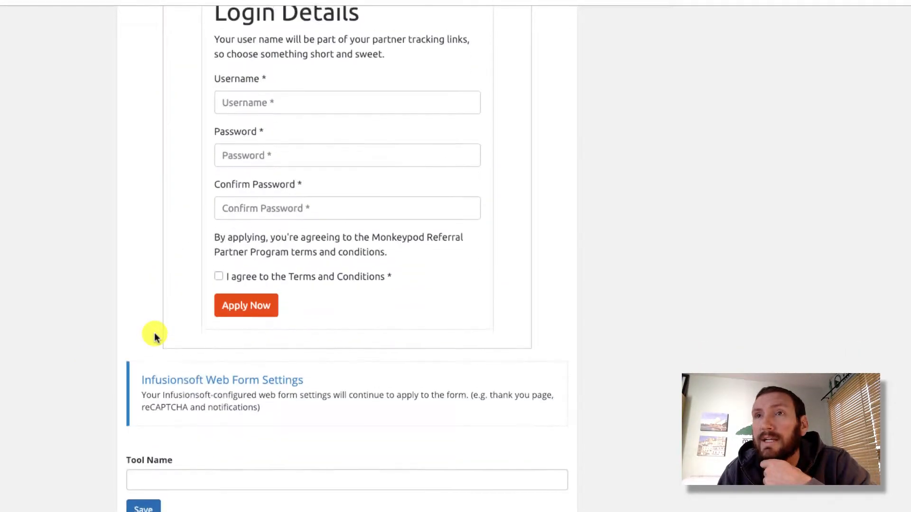
{"action": "scroll", "coordinate": [156, 337], "scroll_direction": "up", "scroll_amount": 7}
{"action": "scroll", "coordinate": [155, 337], "scroll_direction": "up", "scroll_amount": 10}
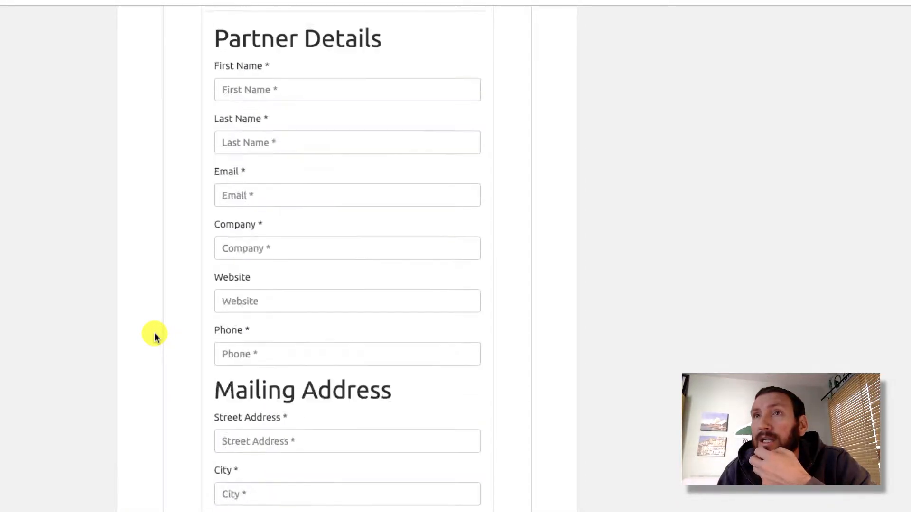
{"action": "scroll", "coordinate": [155, 337], "scroll_direction": "down", "scroll_amount": 5}
{"action": "scroll", "coordinate": [156, 337], "scroll_direction": "down", "scroll_amount": 12}
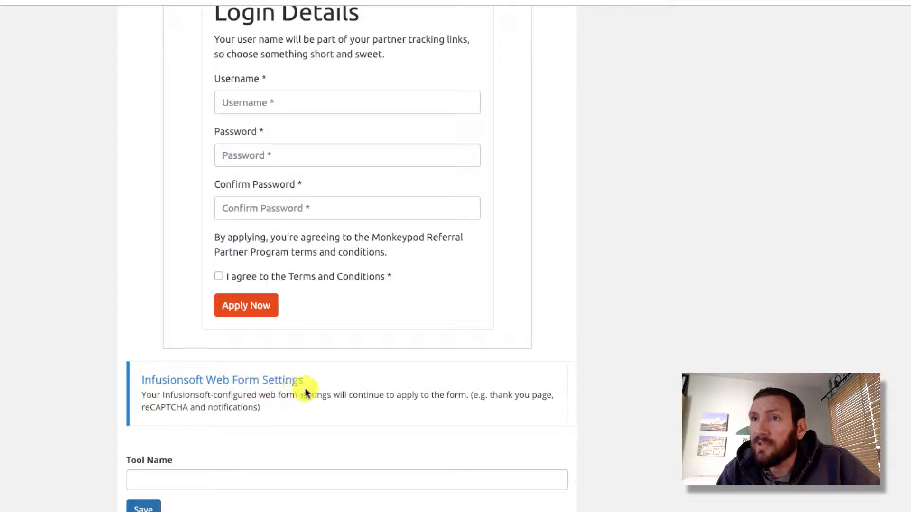
Name the tool "Referral Partner Application Form" and save it.
{"action": "left_click", "coordinate": [193, 482]}
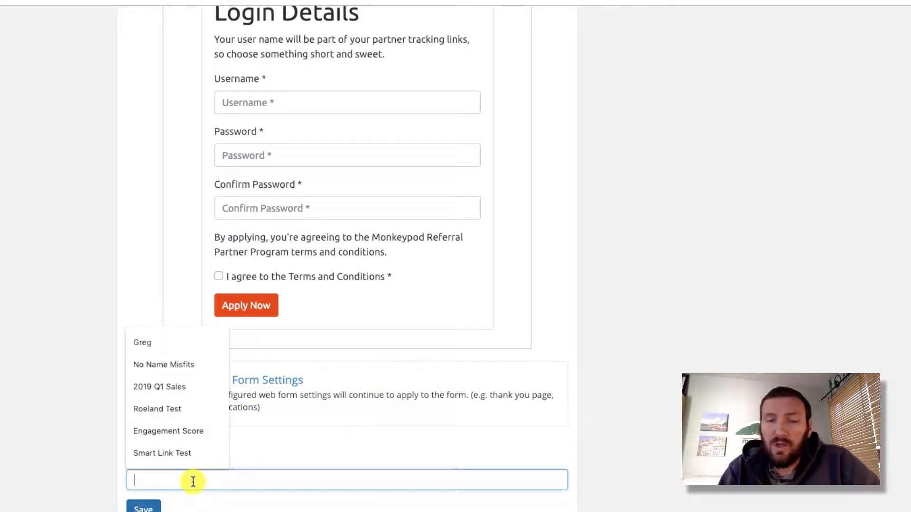
{"action": "type", "text": "Referral Partner Application Form"}
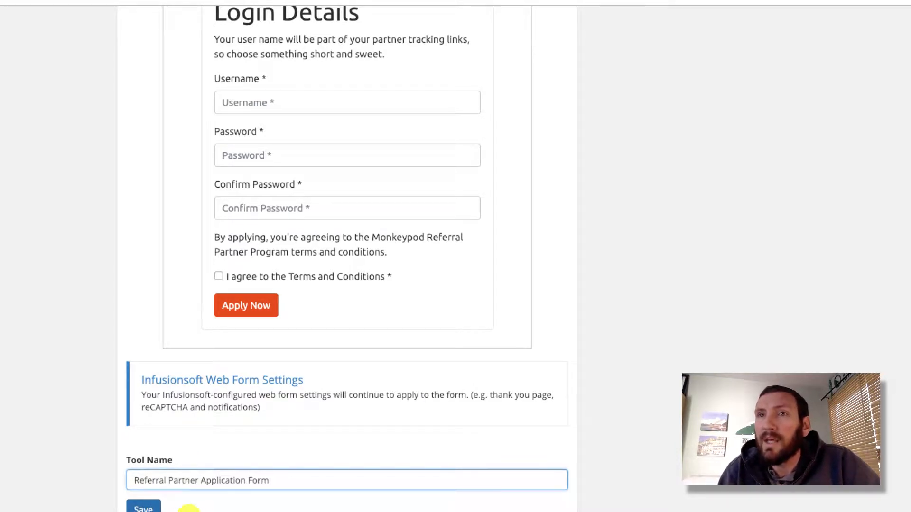
{"action": "left_click", "coordinate": [144, 507]}
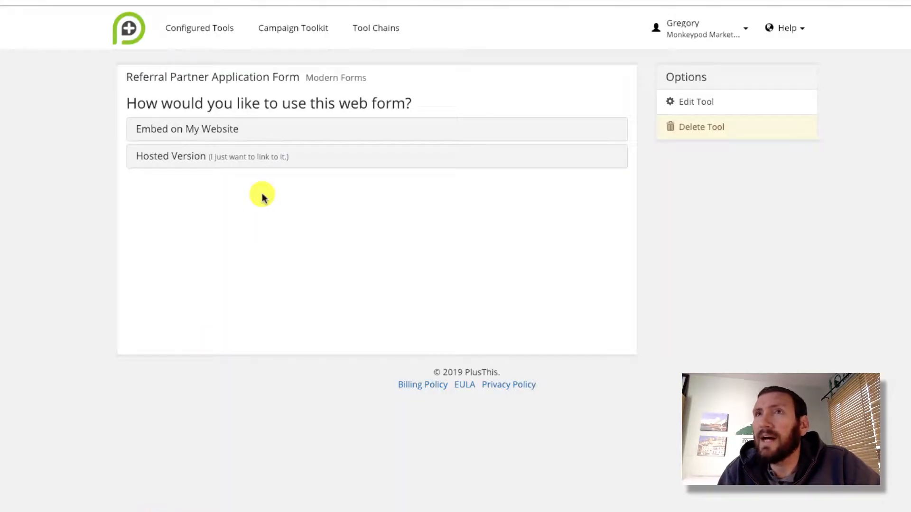
Copy the form's website embed code and check the links offered for the hosted version.
{"action": "left_click", "coordinate": [201, 132]}
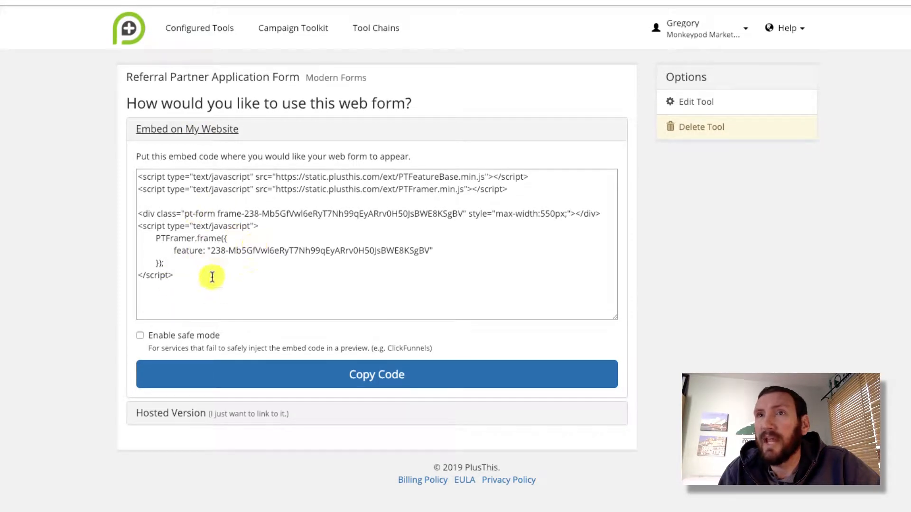
{"action": "left_click", "coordinate": [289, 374]}
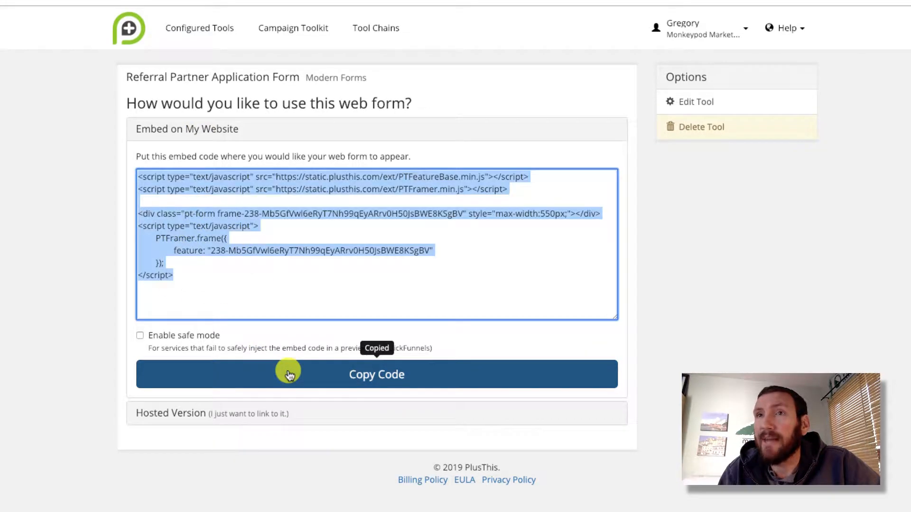
{"action": "left_click", "coordinate": [50, 342]}
{"action": "left_click", "coordinate": [157, 409]}
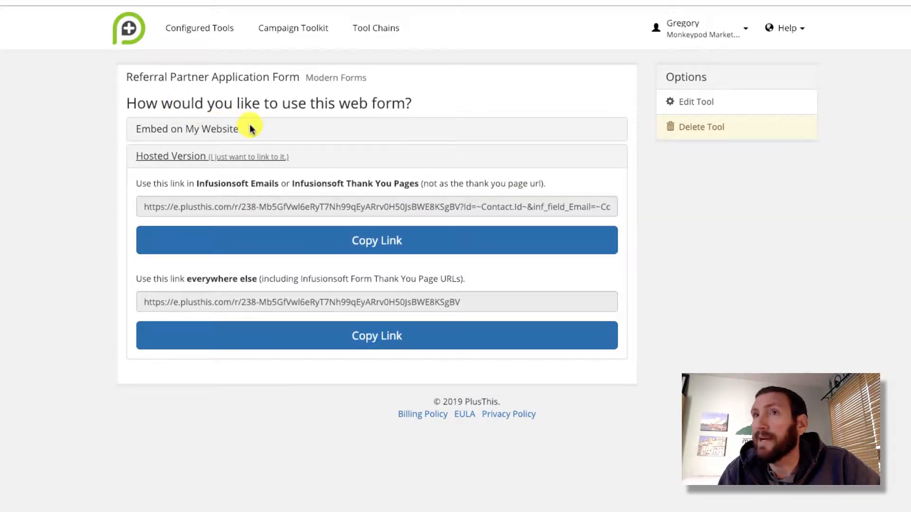
{"action": "left_click", "coordinate": [224, 132]}
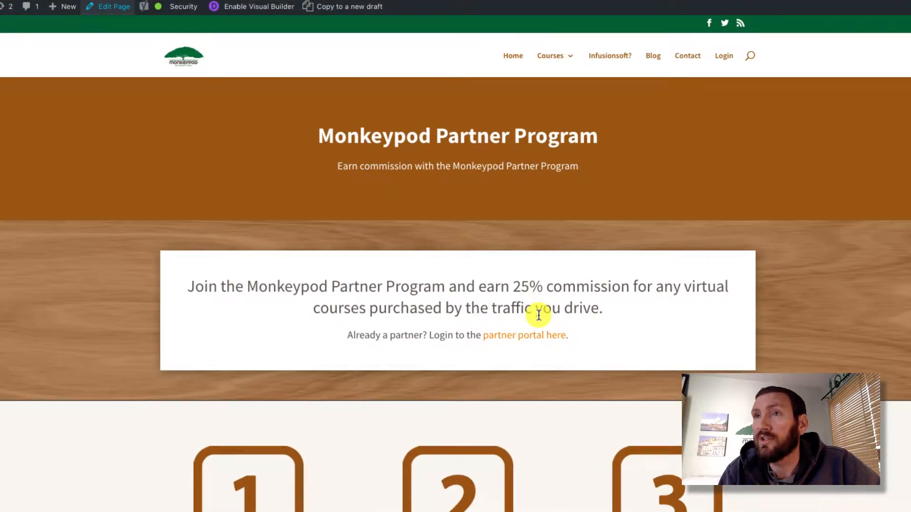
Look over the existing application form on the live Partners page and open the Application module's settings in its page editor.
{"action": "scroll", "coordinate": [538, 315], "scroll_direction": "down", "scroll_amount": 10}
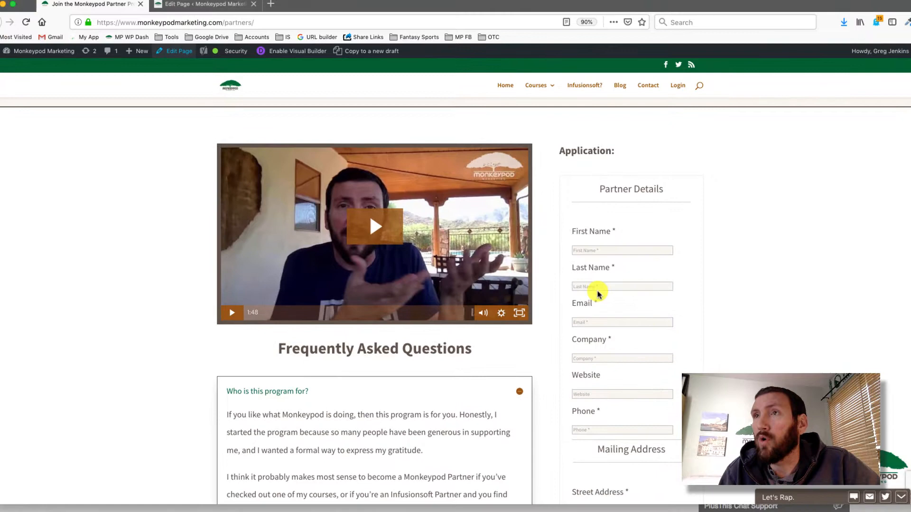
{"action": "scroll", "coordinate": [598, 294], "scroll_direction": "down", "scroll_amount": 4}
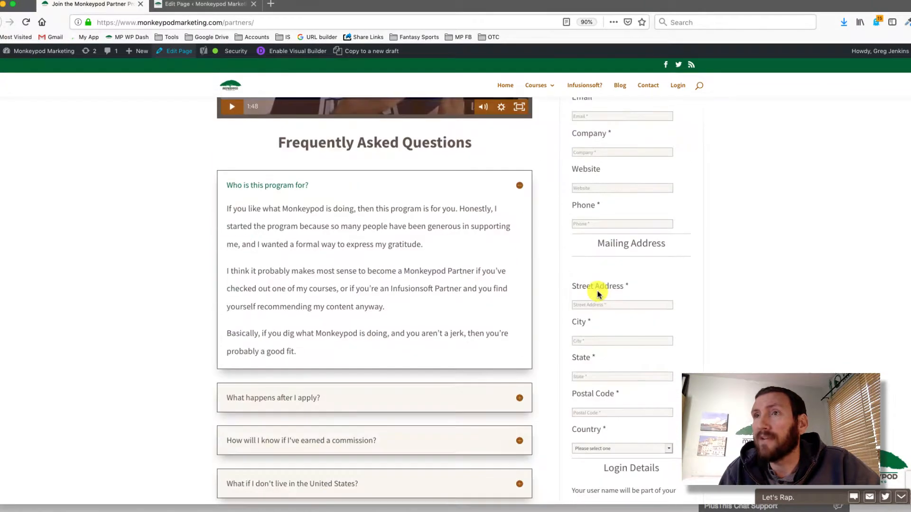
{"action": "left_click", "coordinate": [209, 8]}
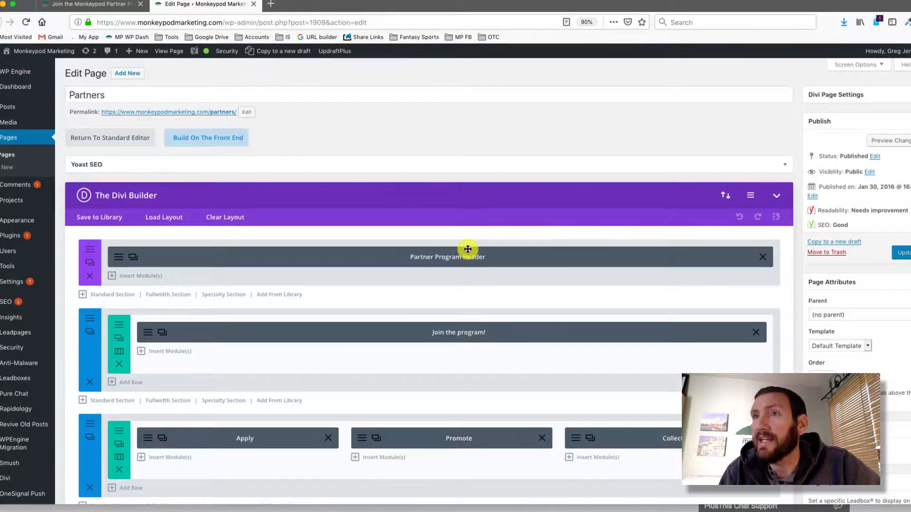
{"action": "scroll", "coordinate": [467, 249], "scroll_direction": "down", "scroll_amount": 7}
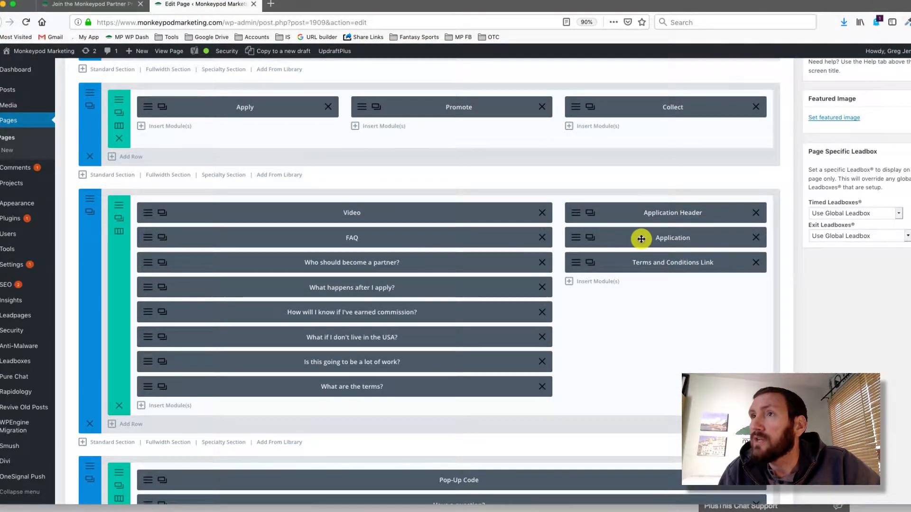
{"action": "left_click", "coordinate": [576, 240]}
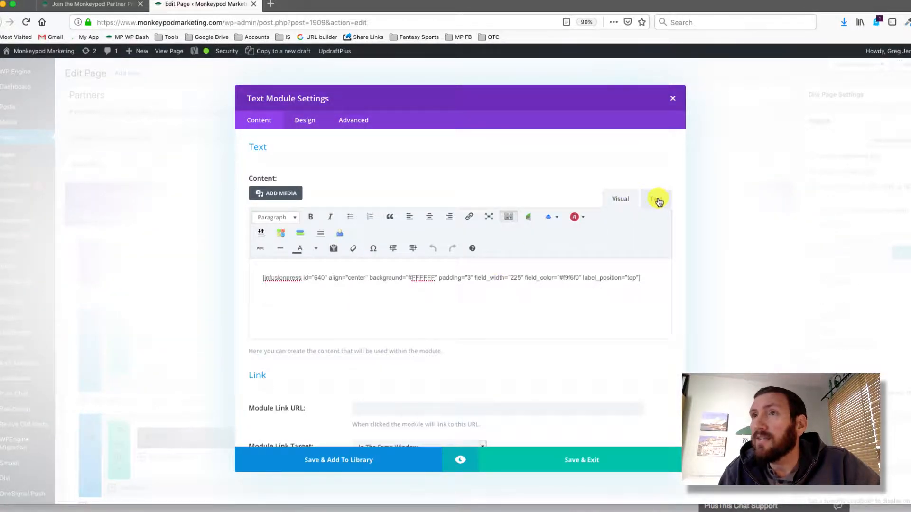
Replace the infusionpress shortcode in the module's plain-text content with the copied PlusThis form embed code.
{"action": "left_click_drag", "start_coordinate": [259, 283], "coordinate": [648, 292]}
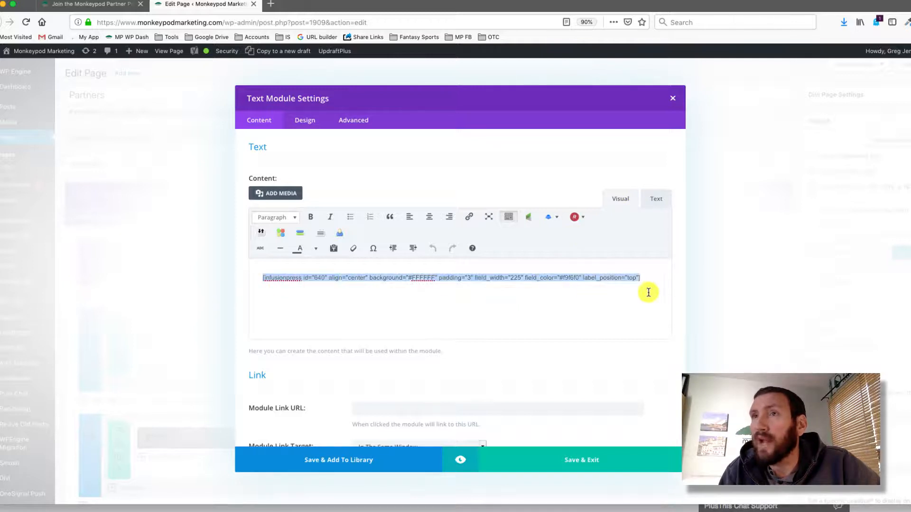
{"action": "left_click", "coordinate": [655, 201]}
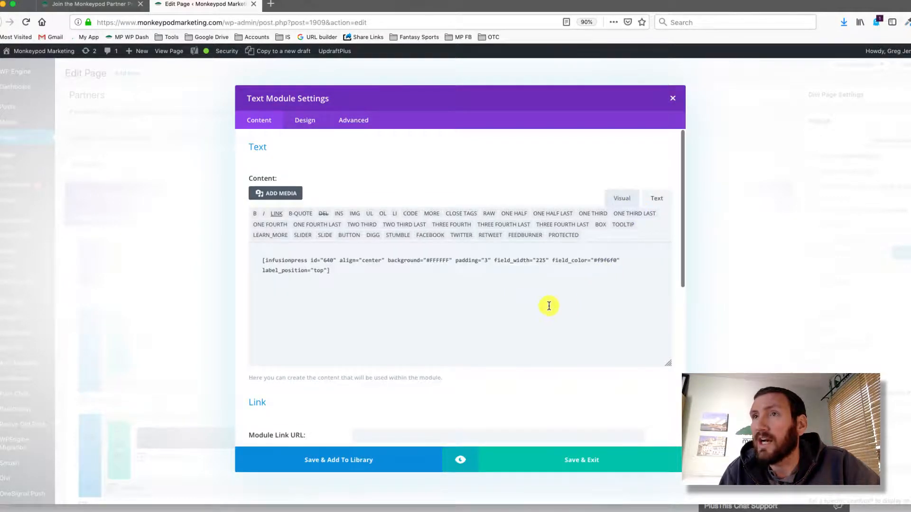
{"action": "left_click_drag", "start_coordinate": [389, 291], "coordinate": [206, 248]}
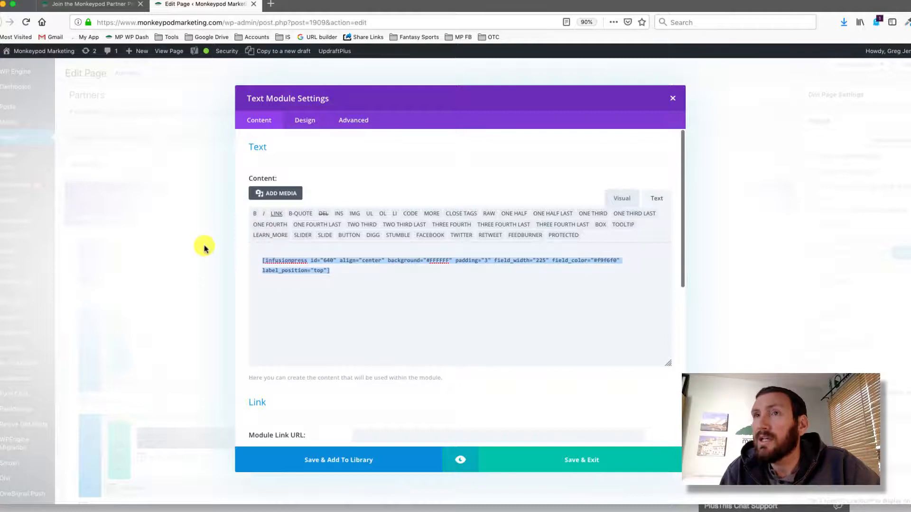
{"action": "type", "text": "<script type=\"text/javascript\" src=\"https://static.plusthis.com/ext/PTFeatureBase.min.js\"></script> <script type=\"text/javascript\" src=\"https://static.plusthis.com/ext/PTFramer.min.js\"></script>  <div class=\"pt-form frame-238-Mb5GfVwl6eRyT7Nh99qEyARrv0H50JsBWE8KSgBV\" style=\"max-width:550px;\"></div> <script type=\"text/javascript\"> \tPTFramer.frame({ \t\tfeature: \"238-Mb5GfVwl6eRyT7Nh99qEyARrv0H50JsBWE8KSgBV\" \t}); </script>"}
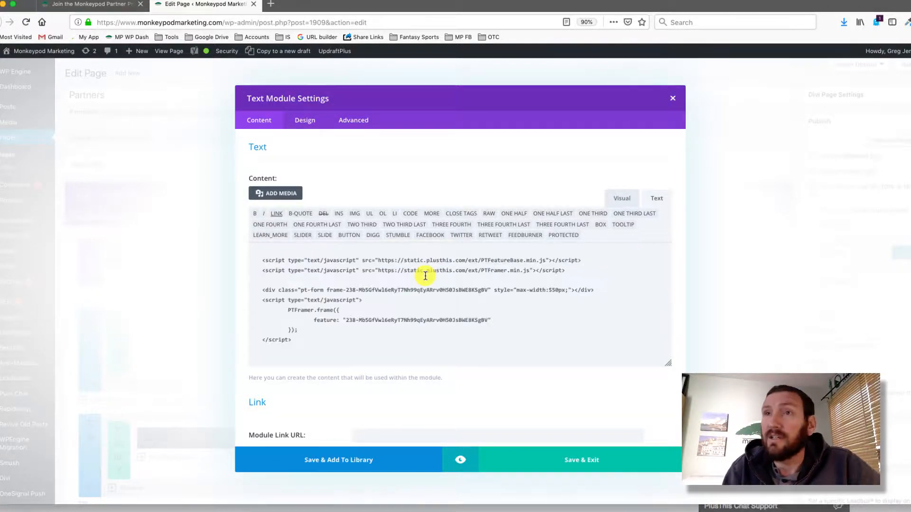
Review the old form on the live page, save the Application module's new content and update the Partners page.
{"action": "left_click", "coordinate": [113, 6]}
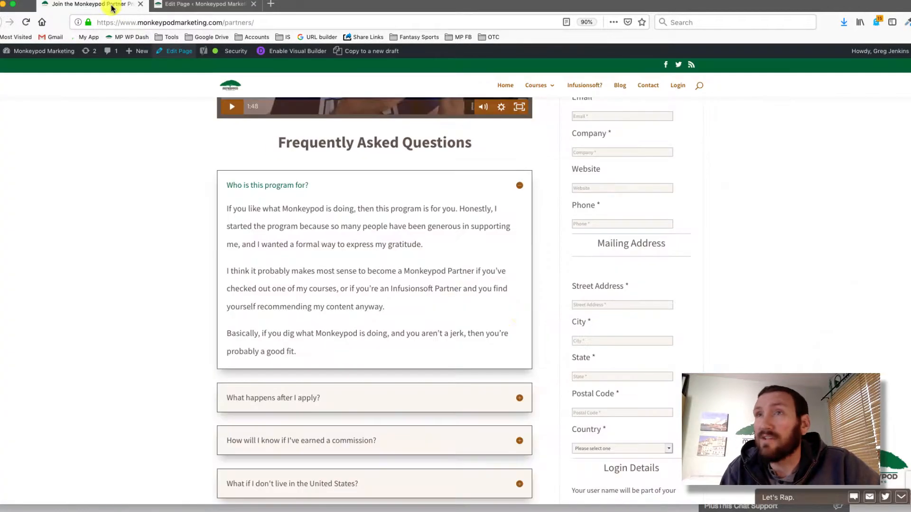
{"action": "scroll", "coordinate": [615, 361], "scroll_direction": "down", "scroll_amount": 8}
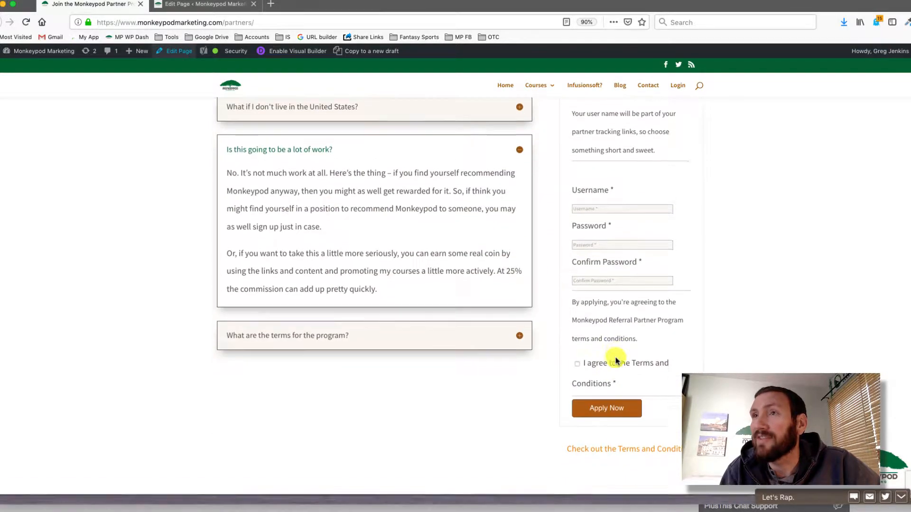
{"action": "scroll", "coordinate": [612, 358], "scroll_direction": "up", "scroll_amount": 15}
{"action": "left_click", "coordinate": [204, 4]}
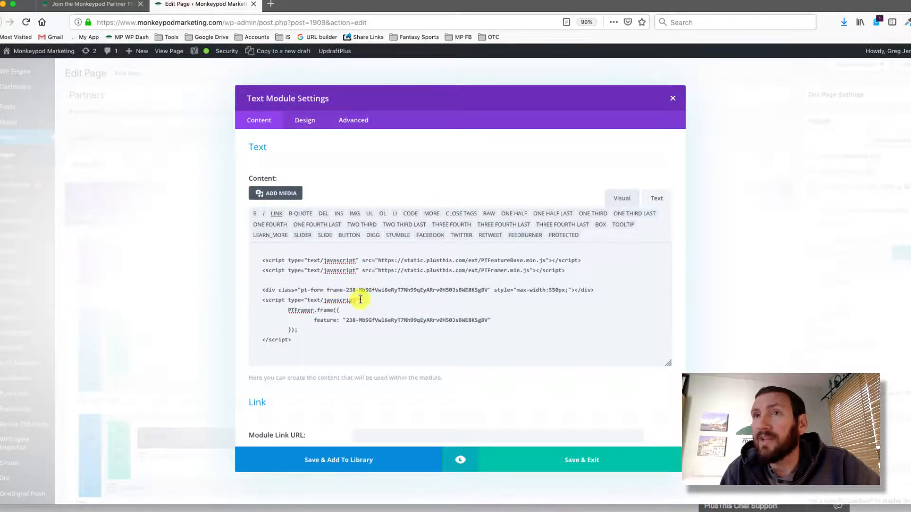
{"action": "left_click", "coordinate": [596, 463]}
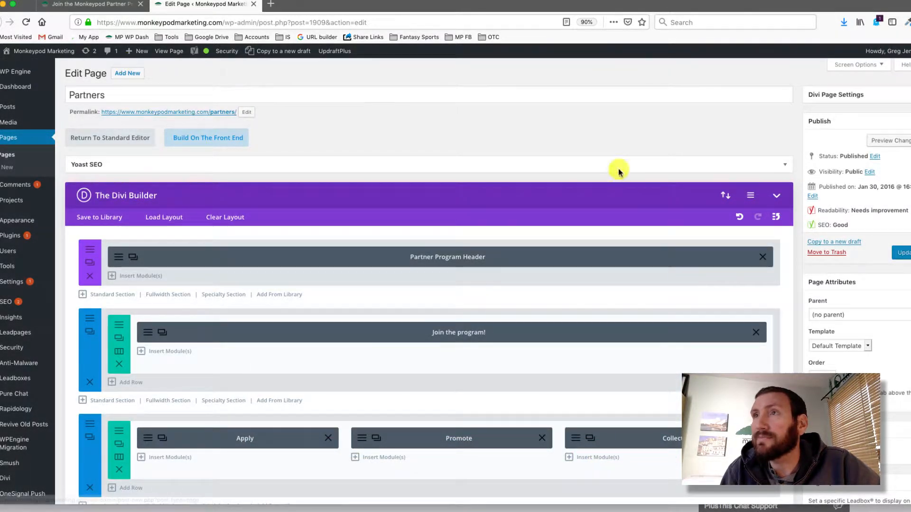
{"action": "left_click", "coordinate": [904, 253]}
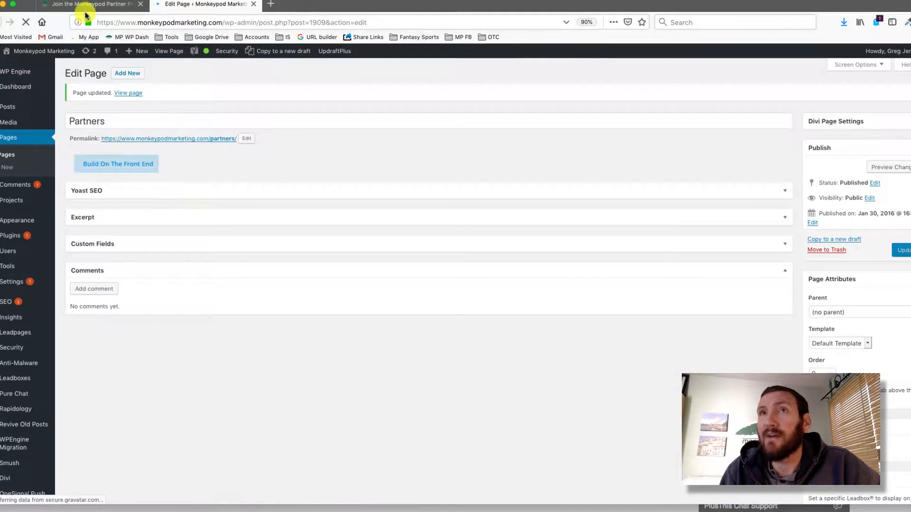
Reload the live Partners page and examine the embedded application form from Partner Details through to the Apply Now button.
{"action": "left_click", "coordinate": [83, 6]}
{"action": "left_click", "coordinate": [26, 23]}
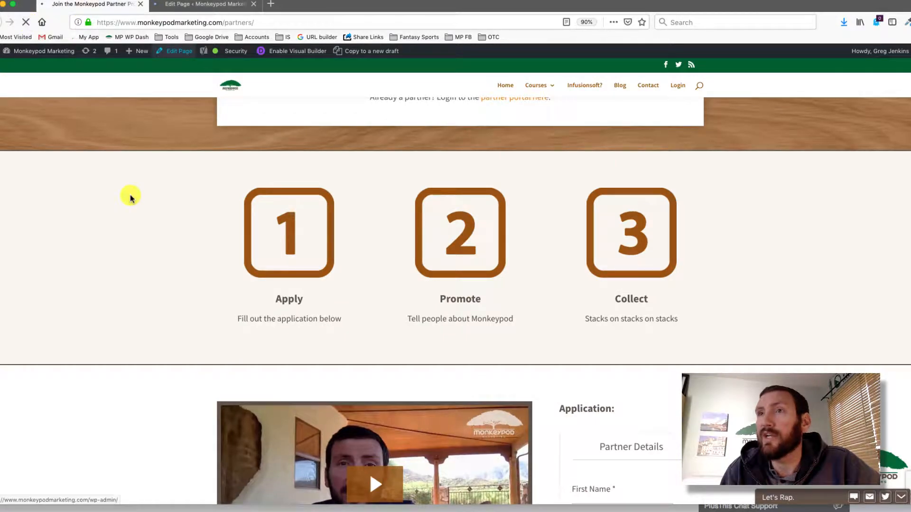
{"action": "scroll", "coordinate": [661, 229], "scroll_direction": "down", "scroll_amount": 5}
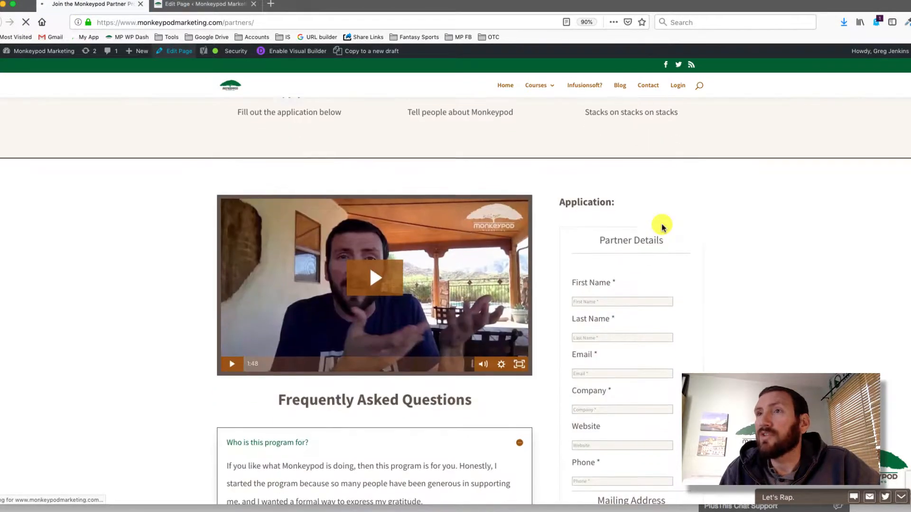
{"action": "scroll", "coordinate": [662, 228], "scroll_direction": "down", "scroll_amount": 2}
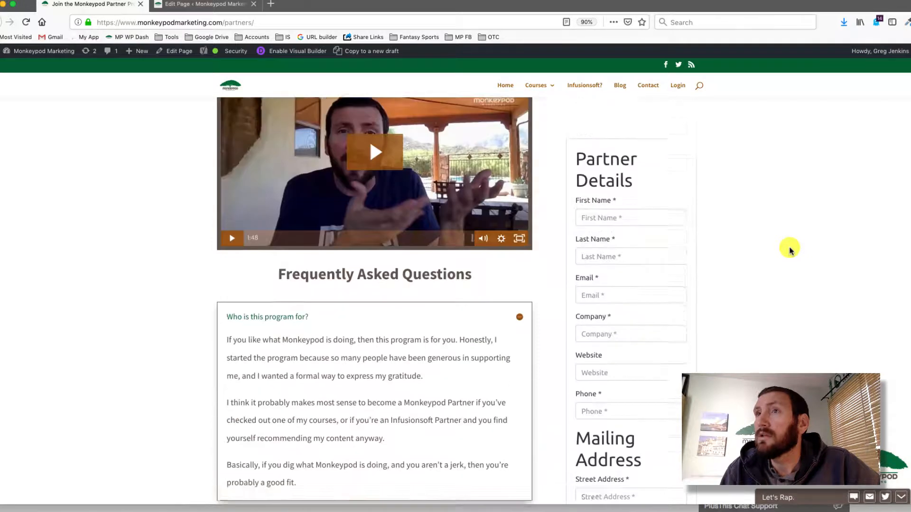
{"action": "scroll", "coordinate": [790, 250], "scroll_direction": "down", "scroll_amount": 10}
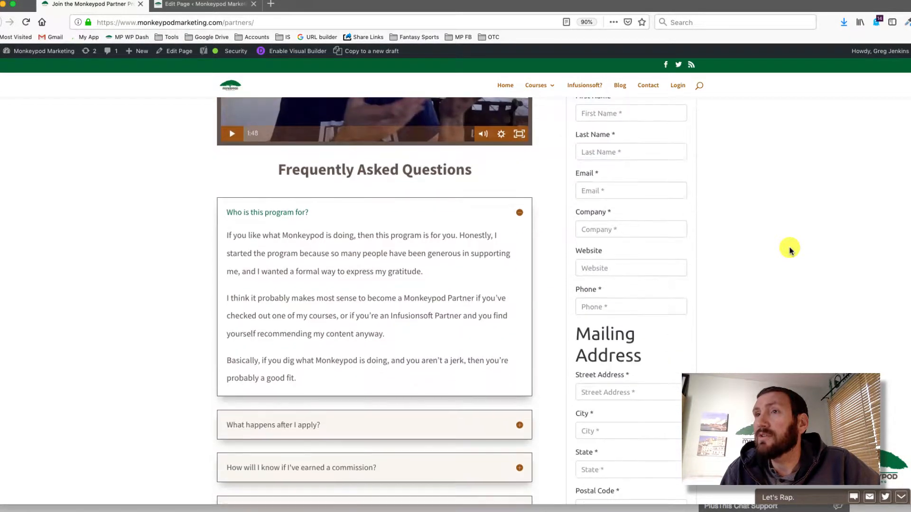
{"action": "scroll", "coordinate": [788, 249], "scroll_direction": "down", "scroll_amount": 6}
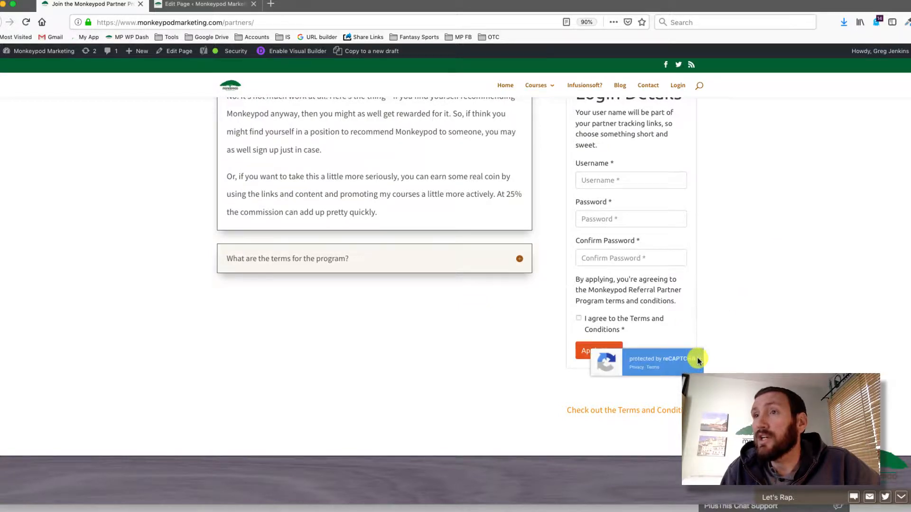
{"action": "scroll", "coordinate": [695, 361], "scroll_direction": "down", "scroll_amount": 2}
{"action": "scroll", "coordinate": [669, 328], "scroll_direction": "up", "scroll_amount": 15}
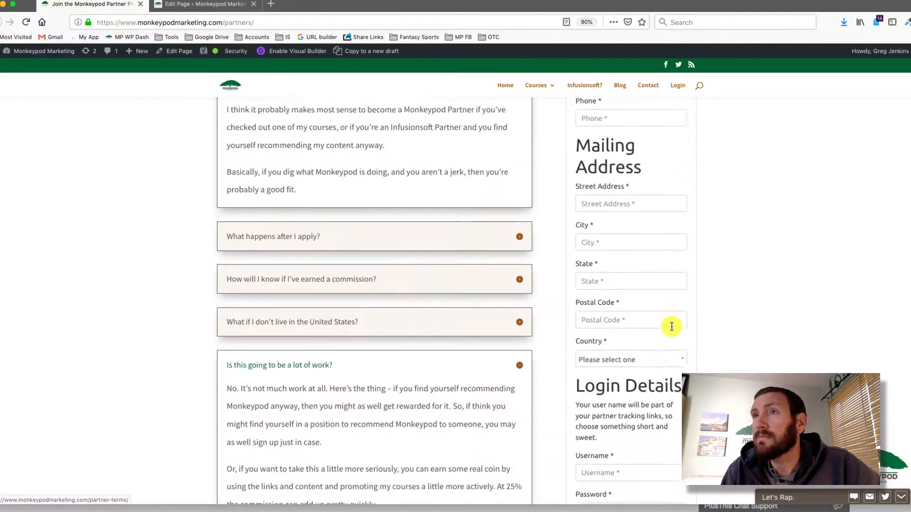
{"action": "scroll", "coordinate": [671, 327], "scroll_direction": "down", "scroll_amount": 3}
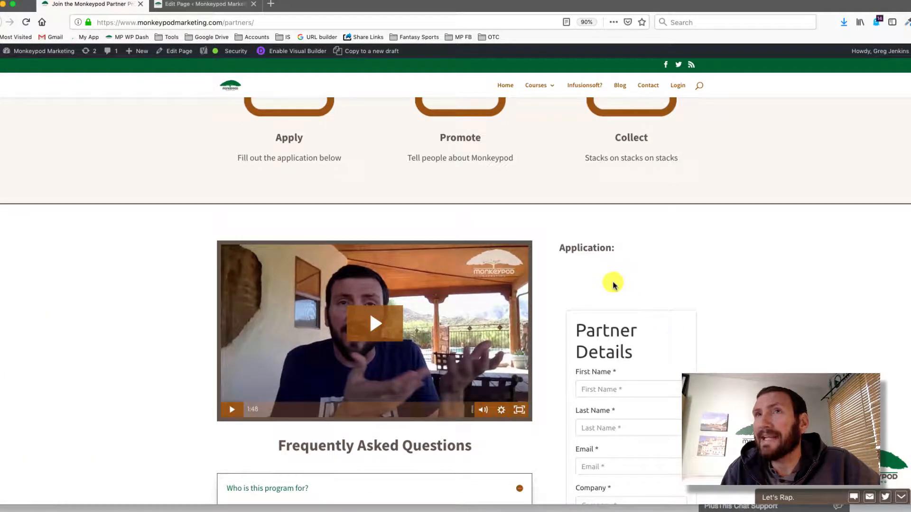
{"action": "scroll", "coordinate": [641, 285], "scroll_direction": "down", "scroll_amount": 15}
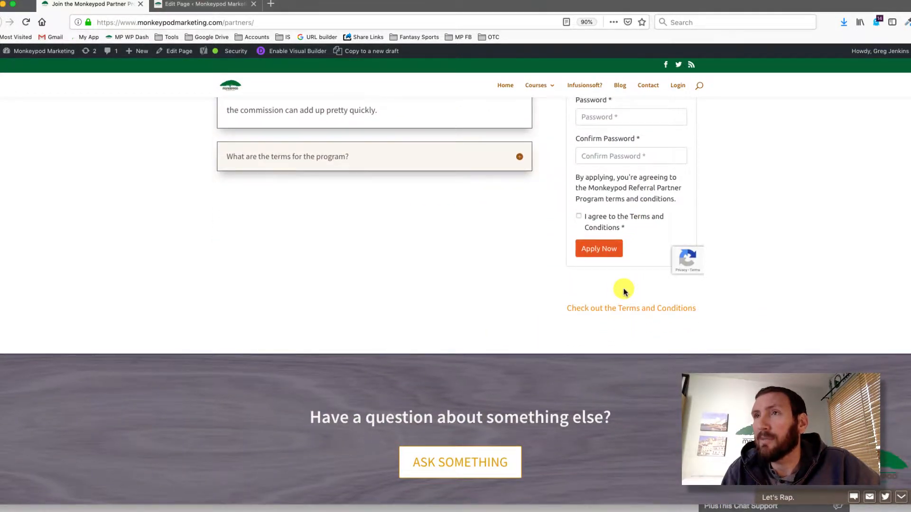
{"action": "scroll", "coordinate": [624, 291], "scroll_direction": "up", "scroll_amount": 10}
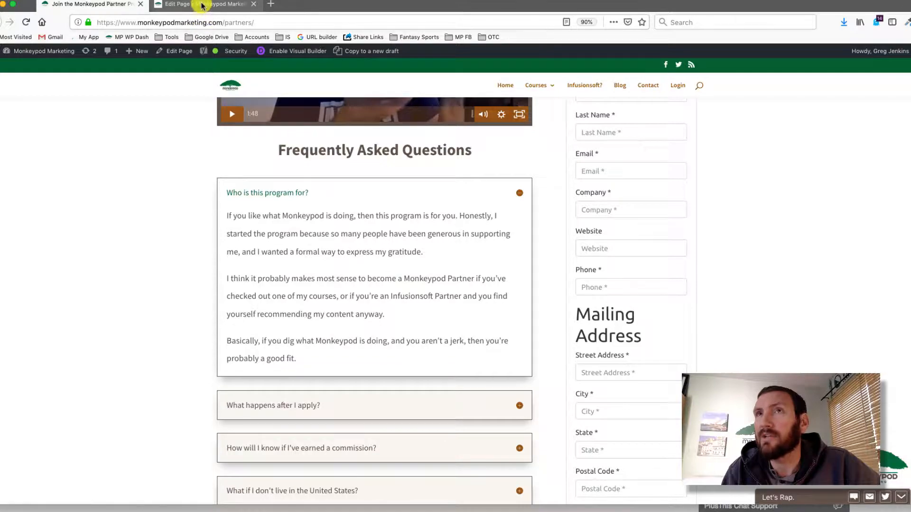
Revisit the Application module in the page editor and recheck the full form on the reloaded live Partners page.
{"action": "left_click", "coordinate": [202, 5]}
{"action": "scroll", "coordinate": [595, 351], "scroll_direction": "down", "scroll_amount": 5}
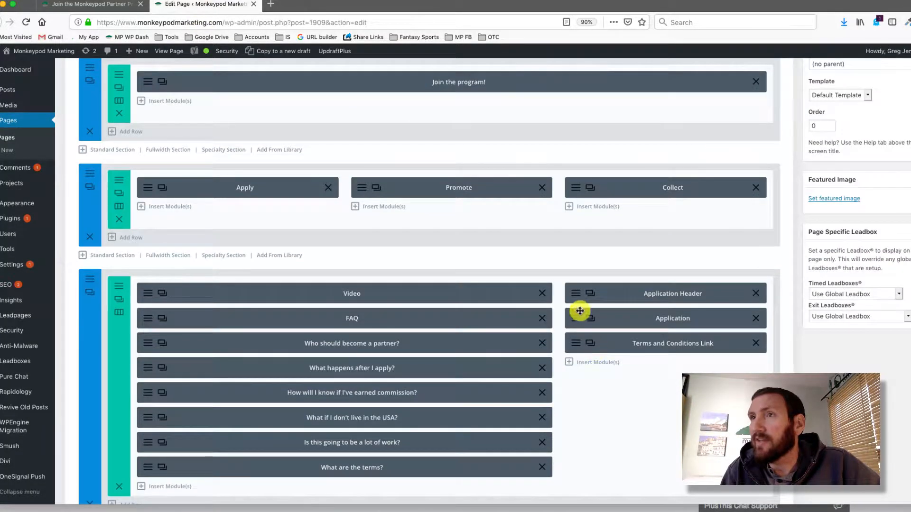
{"action": "scroll", "coordinate": [576, 318], "scroll_direction": "up", "scroll_amount": 5}
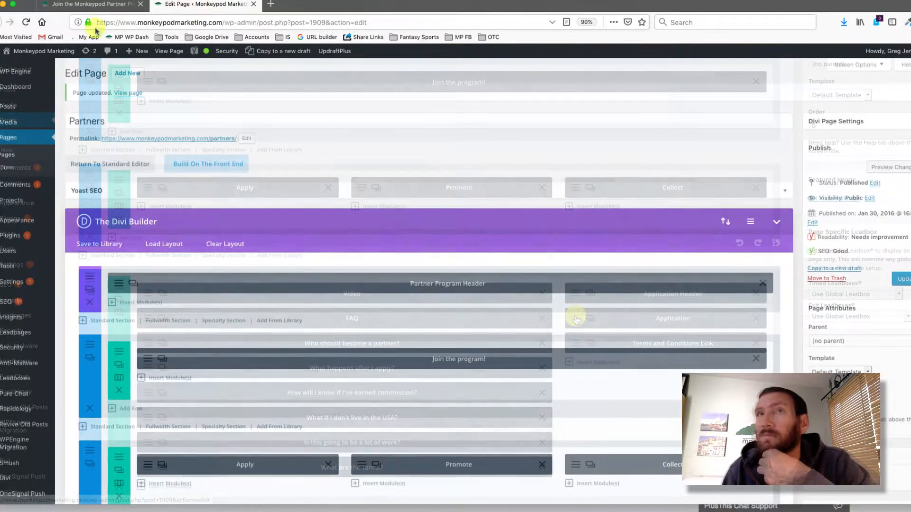
{"action": "left_click", "coordinate": [86, 6]}
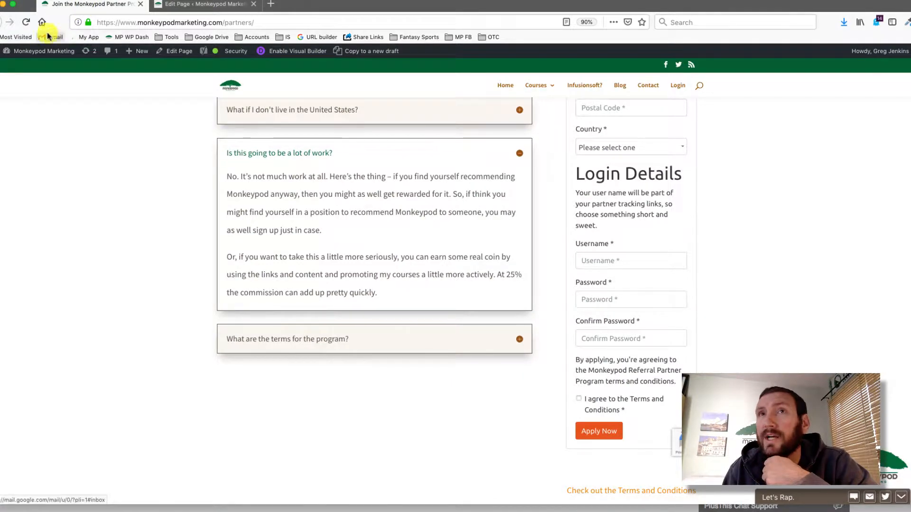
{"action": "left_click", "coordinate": [26, 22]}
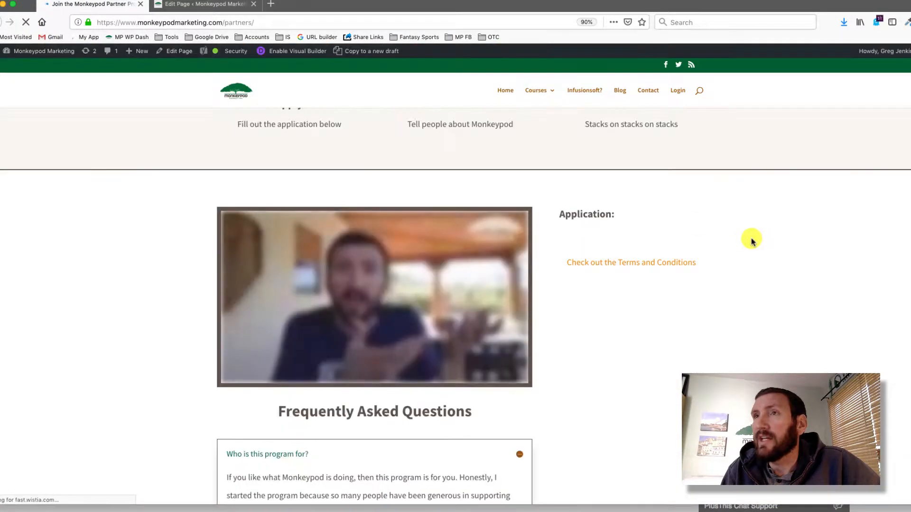
{"action": "scroll", "coordinate": [651, 245], "scroll_direction": "down", "scroll_amount": 10}
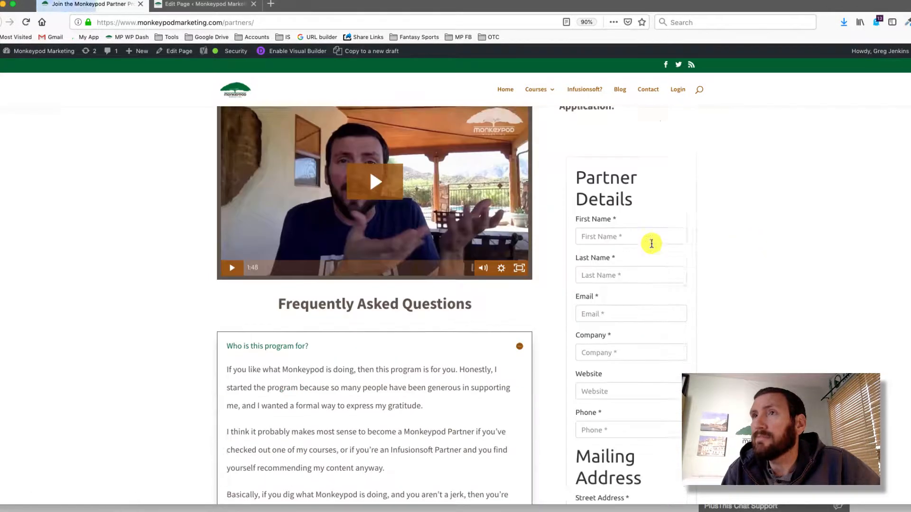
{"action": "scroll", "coordinate": [651, 242], "scroll_direction": "down", "scroll_amount": 8}
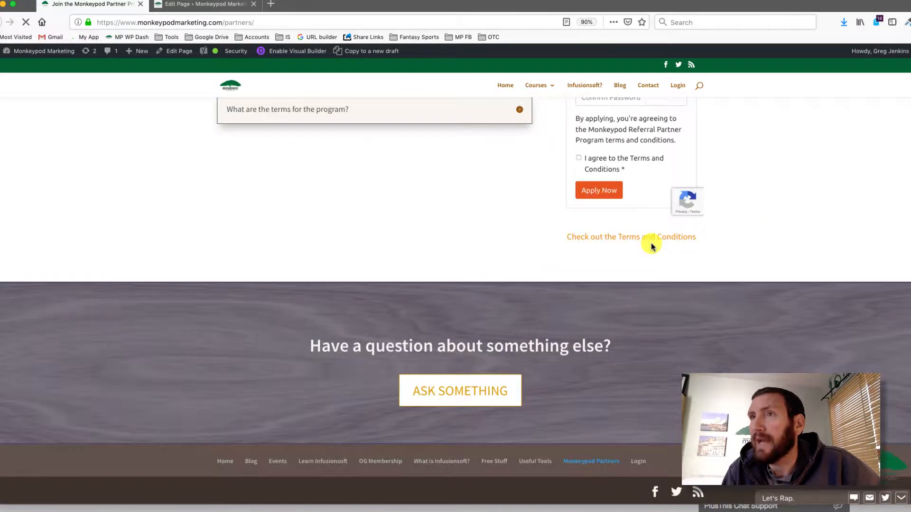
{"action": "scroll", "coordinate": [651, 243], "scroll_direction": "up", "scroll_amount": 20}
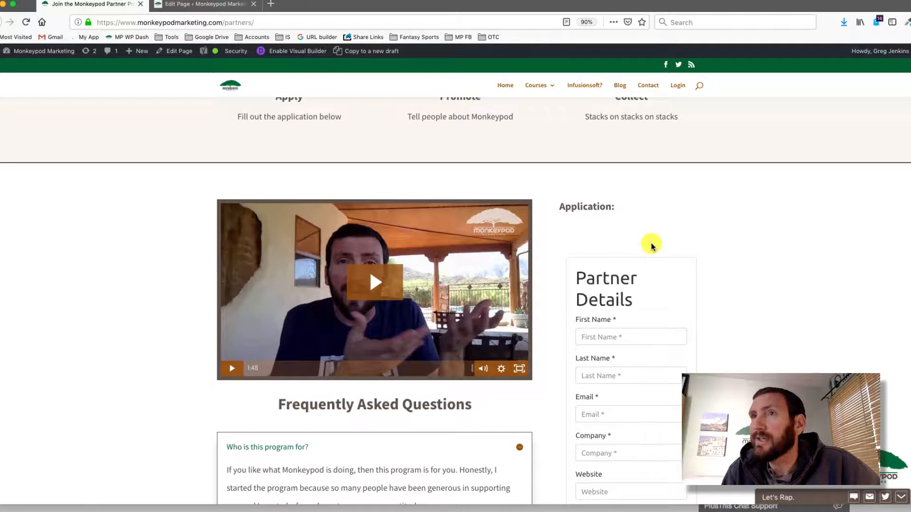
Examine the Mailing Address and Login Details sections of the embedded form, including its two password fields.
{"action": "scroll", "coordinate": [651, 243], "scroll_direction": "down", "scroll_amount": 6}
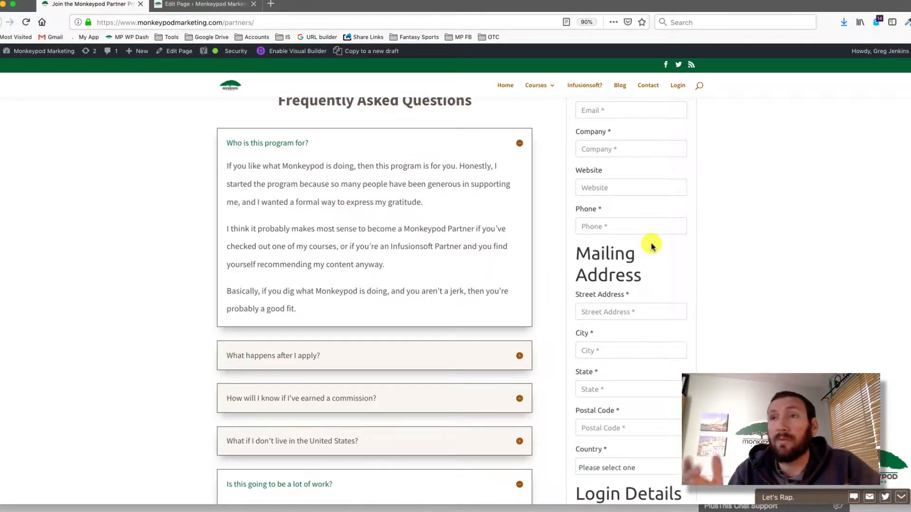
{"action": "scroll", "coordinate": [651, 242], "scroll_direction": "down", "scroll_amount": 7}
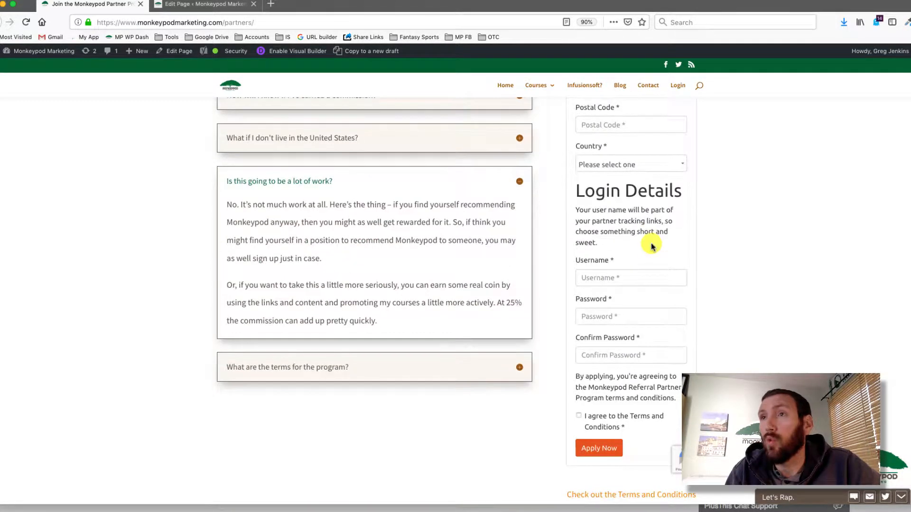
{"action": "left_click", "coordinate": [608, 316]}
{"action": "left_click", "coordinate": [615, 356]}
{"action": "left_click", "coordinate": [829, 312]}
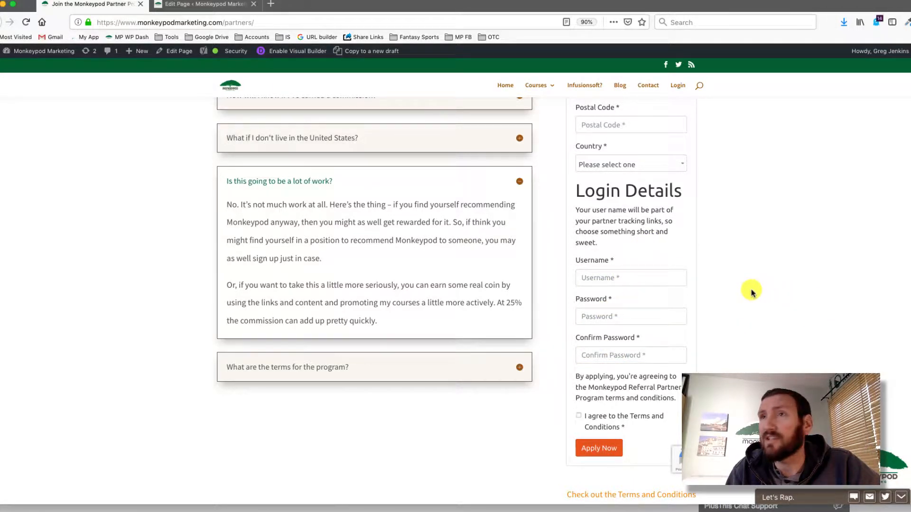
{"action": "scroll", "coordinate": [736, 237], "scroll_direction": "up", "scroll_amount": 3}
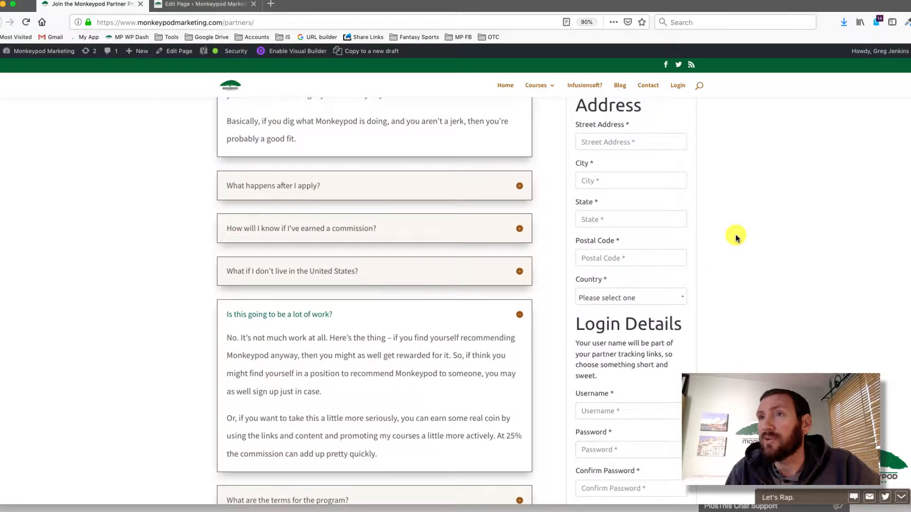
{"action": "scroll", "coordinate": [634, 360], "scroll_direction": "up", "scroll_amount": 4}
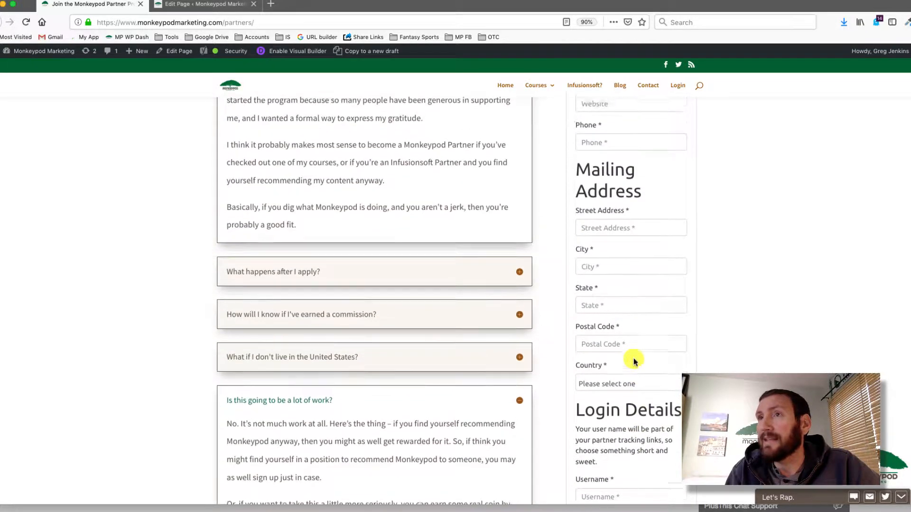
Review the live application form once more, from the Partner Details fields down to the terms checkbox and Apply Now button.
{"action": "scroll", "coordinate": [635, 361], "scroll_direction": "up", "scroll_amount": 2}
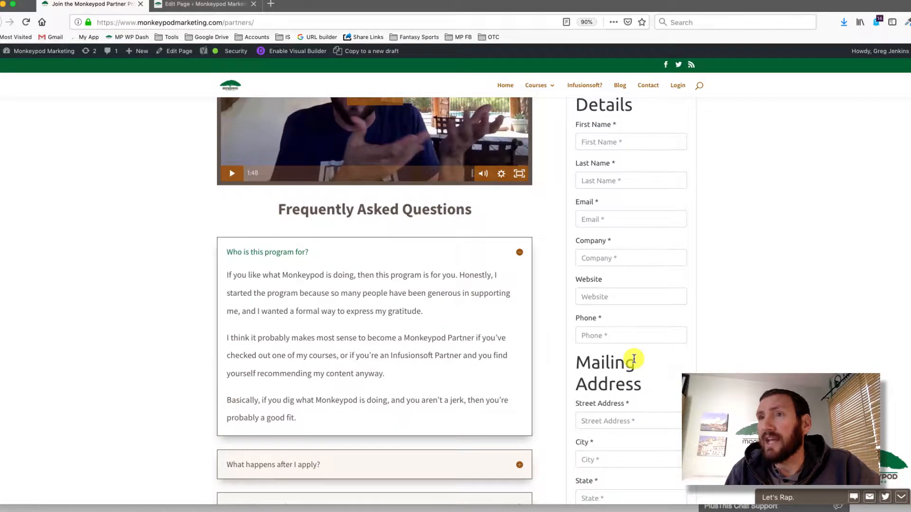
{"action": "scroll", "coordinate": [635, 359], "scroll_direction": "up", "scroll_amount": 2}
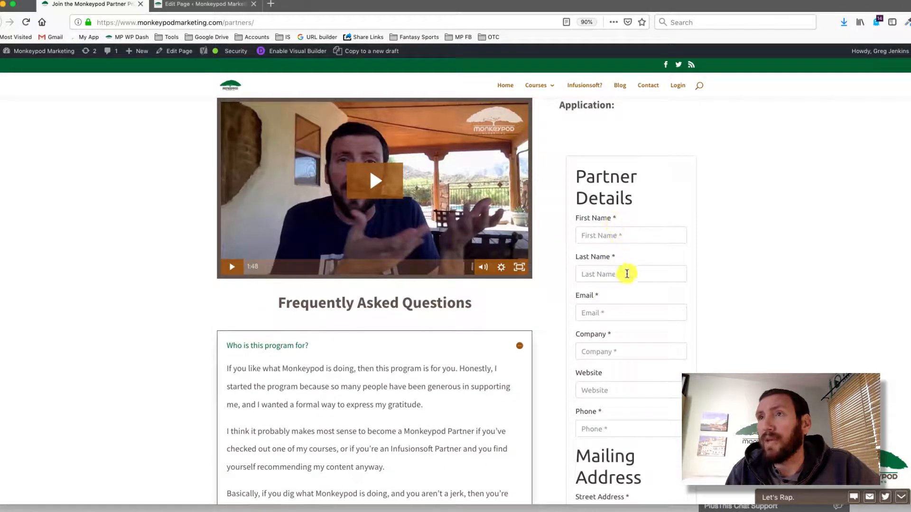
{"action": "scroll", "coordinate": [618, 294], "scroll_direction": "down", "scroll_amount": 10}
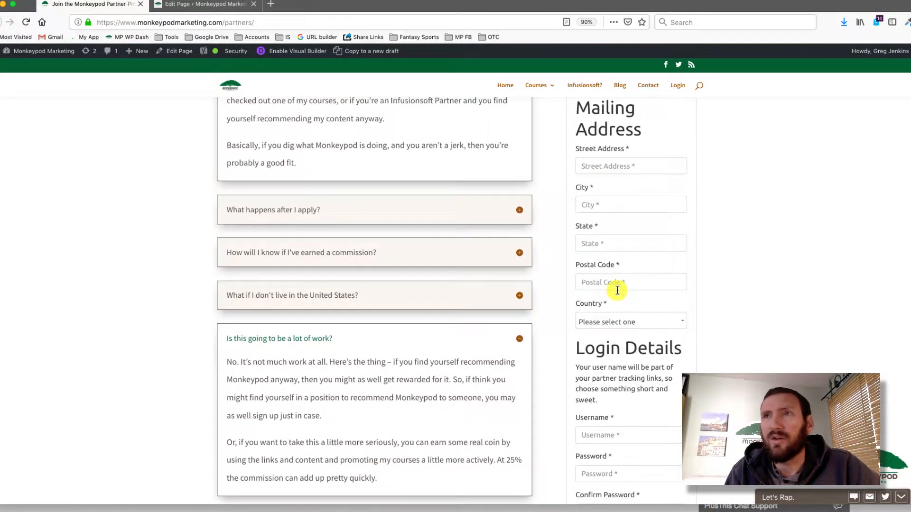
{"action": "scroll", "coordinate": [616, 289], "scroll_direction": "down", "scroll_amount": 4}
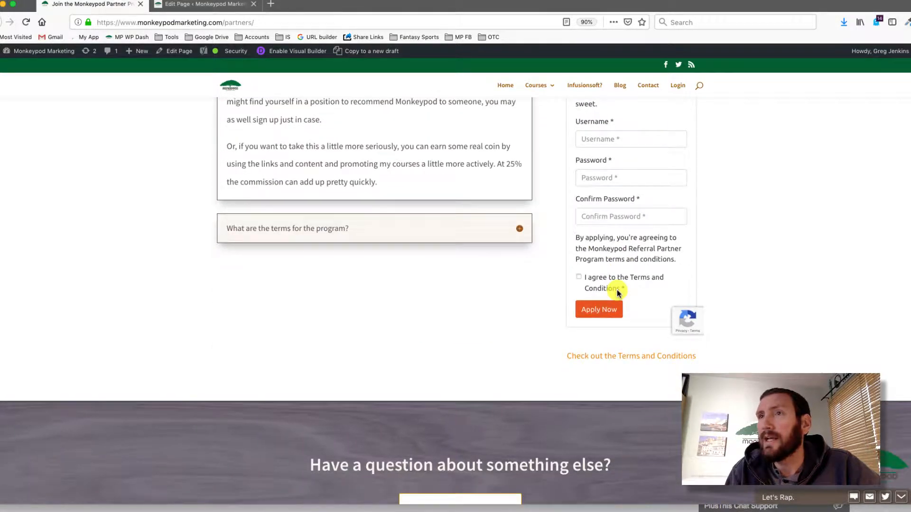
{"action": "left_click", "coordinate": [608, 311]}
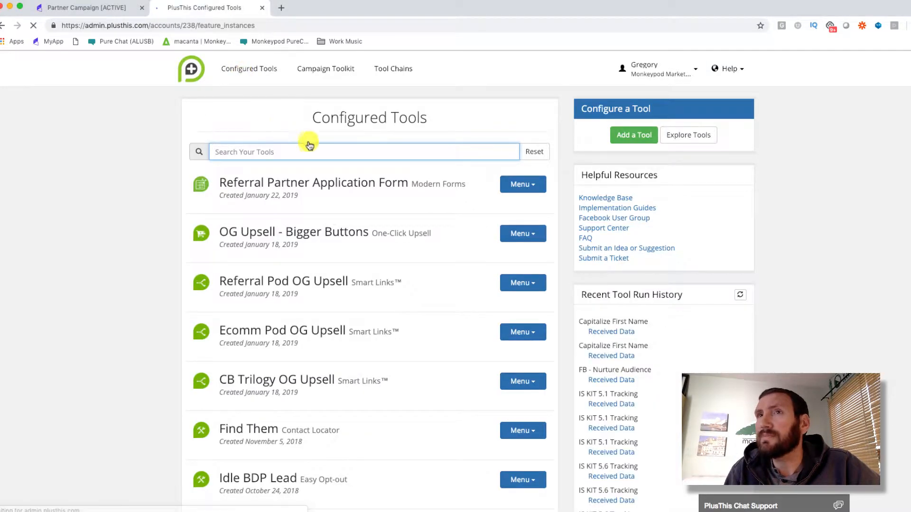
Switch to PlusThis and start creating another Modern Forms tool from the Campaign Toolkit.
{"action": "left_click", "coordinate": [633, 135]}
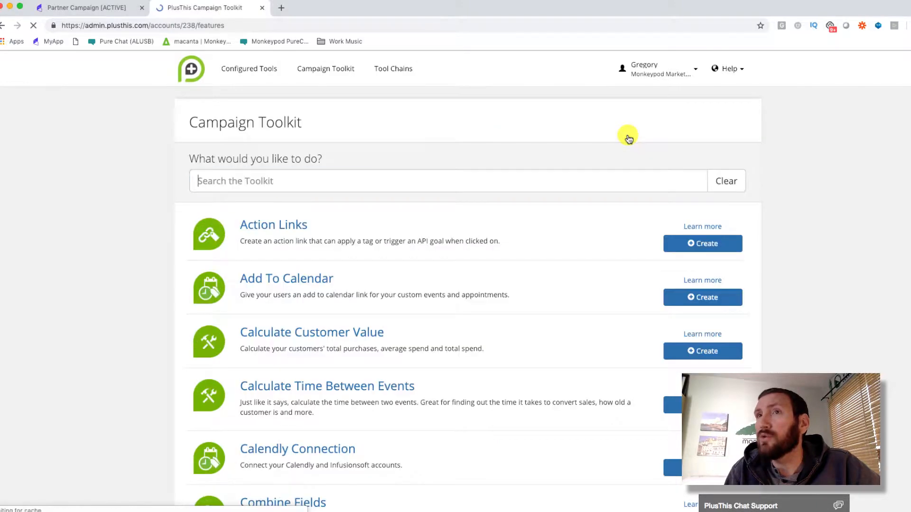
{"action": "scroll", "coordinate": [619, 273], "scroll_direction": "down", "scroll_amount": 20}
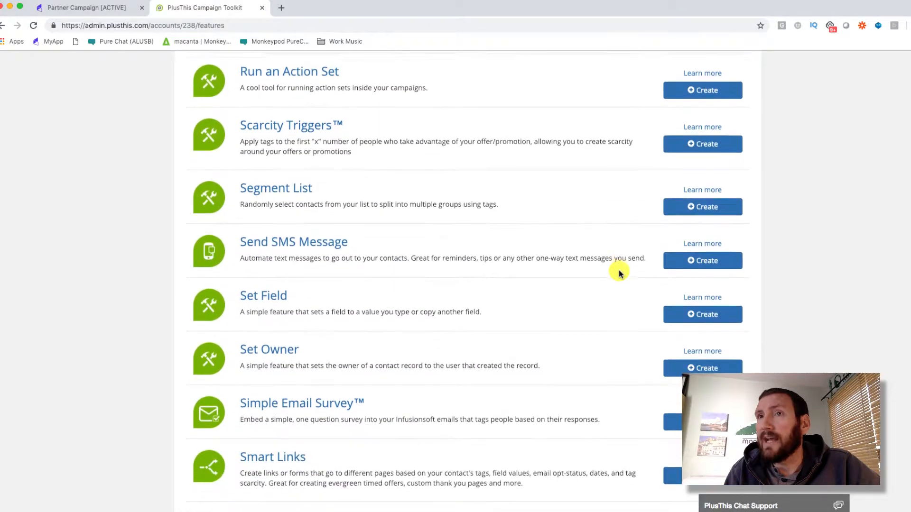
{"action": "scroll", "coordinate": [619, 273], "scroll_direction": "up", "scroll_amount": 3}
{"action": "scroll", "coordinate": [619, 273], "scroll_direction": "up", "scroll_amount": 2}
{"action": "left_click", "coordinate": [696, 148]}
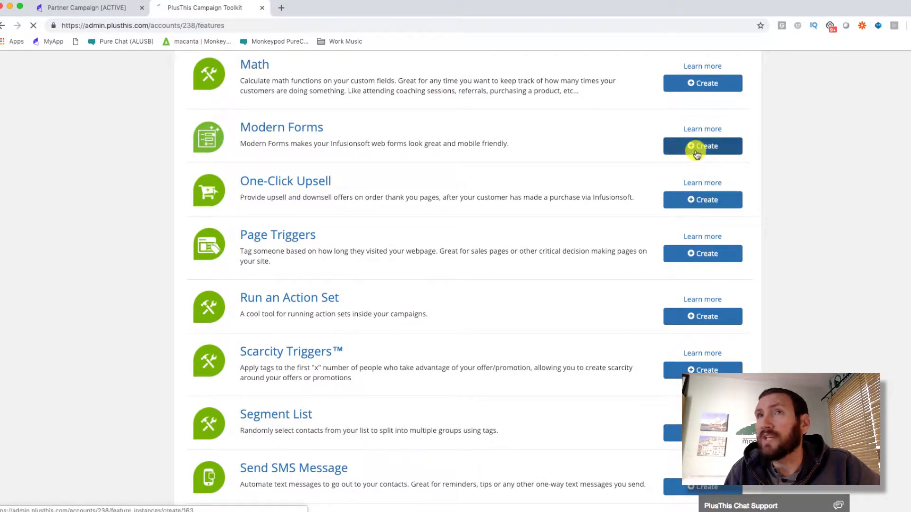
Switch to Infusionsoft, search the campaigns for "blog" and open the Blog Opt In [Active] campaign.
{"action": "left_click", "coordinate": [81, 7]}
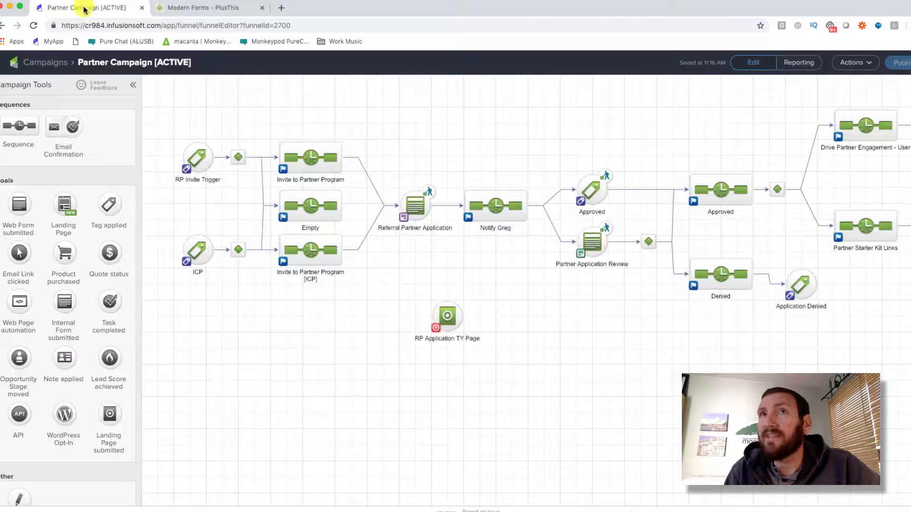
{"action": "left_click", "coordinate": [53, 62]}
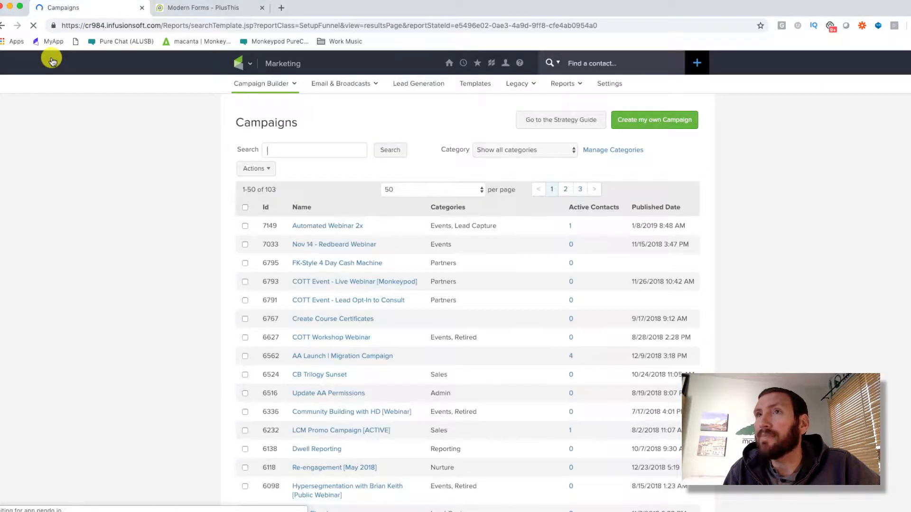
{"action": "left_click", "coordinate": [327, 149]}
{"action": "type", "text": "blog"}
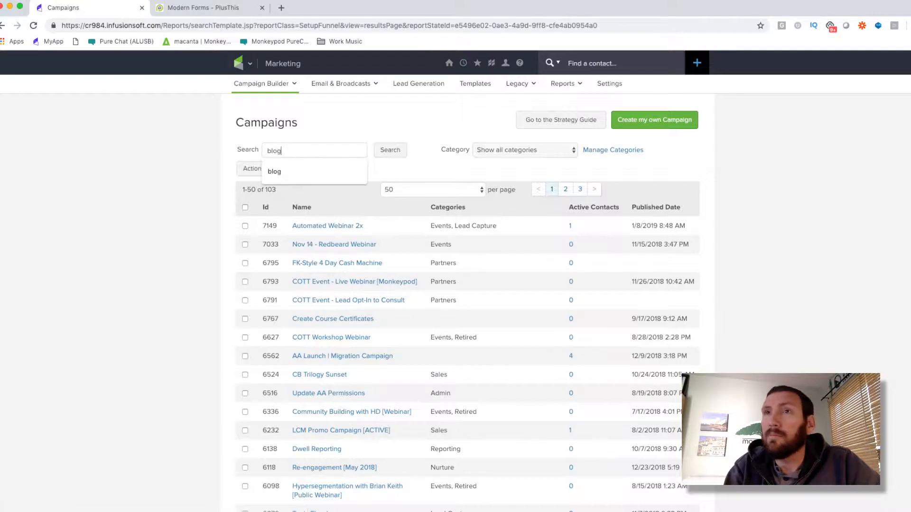
{"action": "key", "text": "Return"}
{"action": "left_click", "coordinate": [327, 244]}
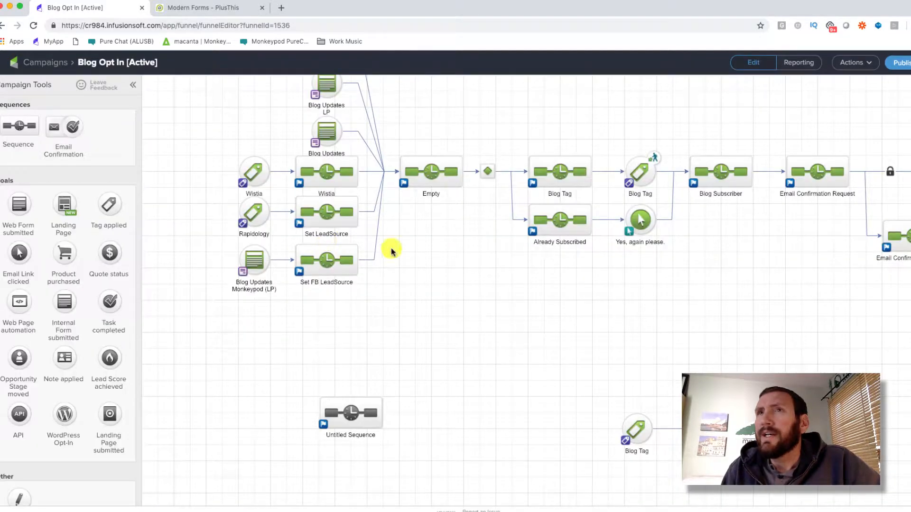
Move the Blog Updates Monkeypod (sidebar) web form goal to the free space above the Wistia tag goal so its full name shows.
{"action": "scroll", "coordinate": [472, 383], "scroll_direction": "up", "scroll_amount": 3}
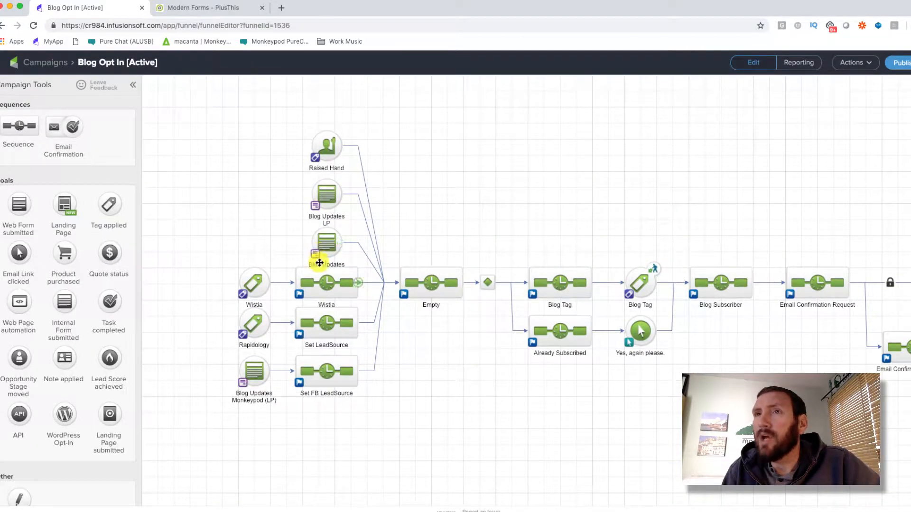
{"action": "left_click_drag", "start_coordinate": [233, 387], "coordinate": [204, 346]}
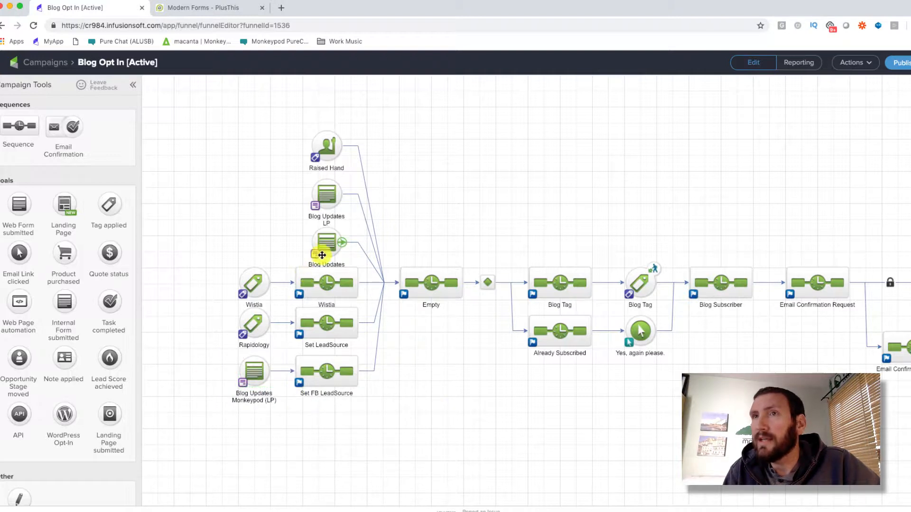
{"action": "left_click_drag", "start_coordinate": [321, 253], "coordinate": [254, 234]}
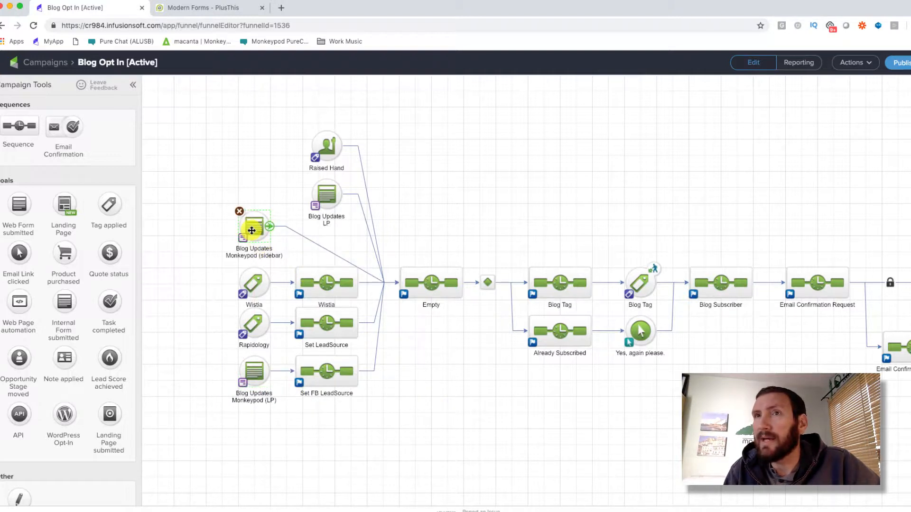
{"action": "mouse_move", "coordinate": [252, 259]}
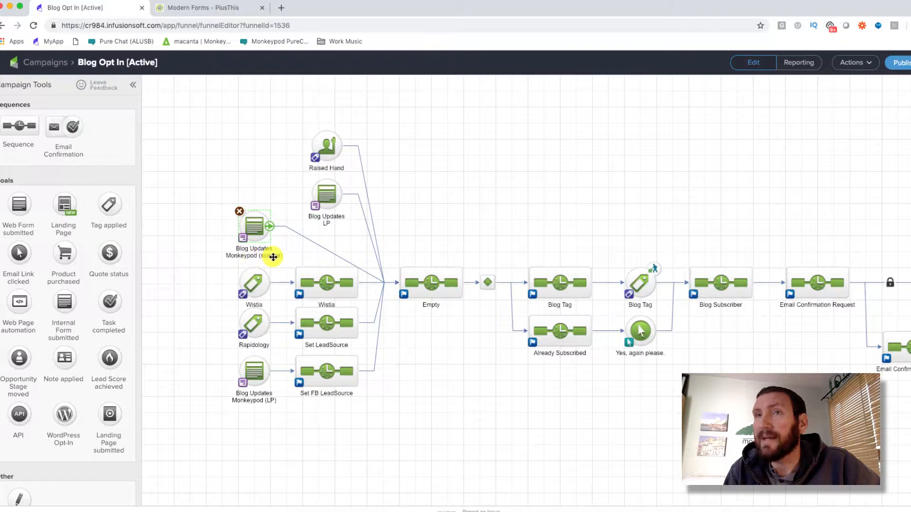
Open the Blog page of the live Monkeypod site and examine the Blog Sign Up Form in its sidebar.
{"action": "key", "text": "ctrl+Up"}
{"action": "left_click", "coordinate": [525, 383]}
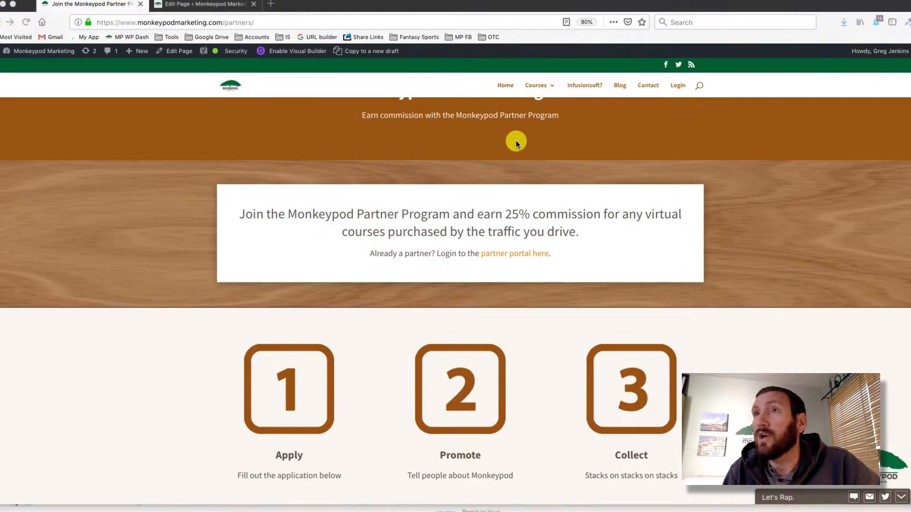
{"action": "left_click", "coordinate": [623, 89]}
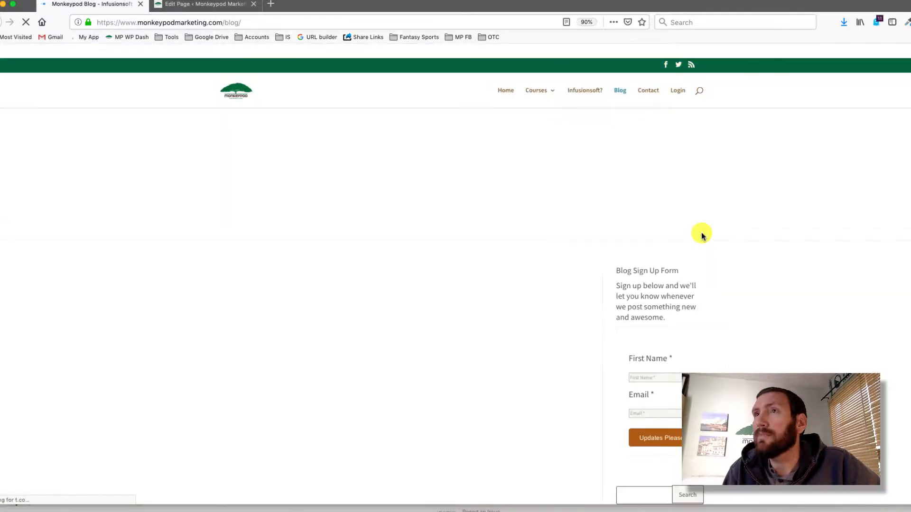
{"action": "scroll", "coordinate": [718, 264], "scroll_direction": "down", "scroll_amount": 5}
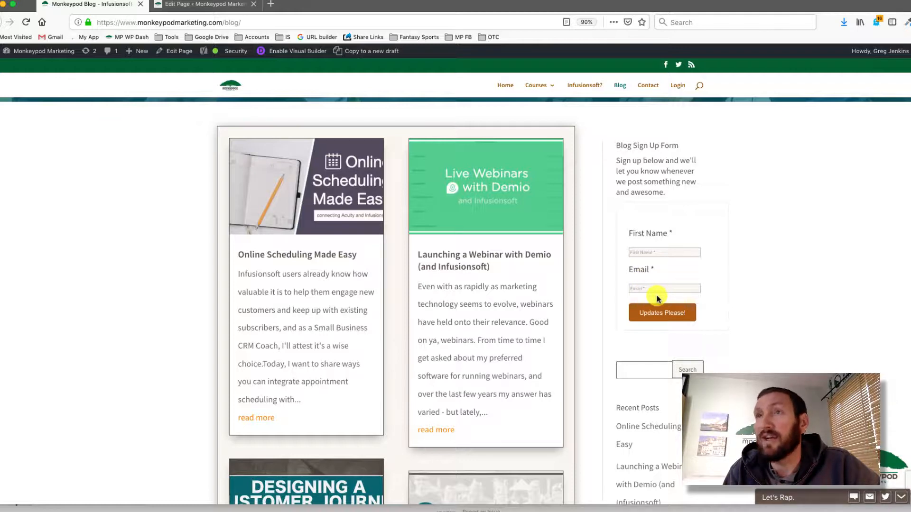
{"action": "scroll", "coordinate": [658, 299], "scroll_direction": "up", "scroll_amount": 3}
{"action": "scroll", "coordinate": [657, 296], "scroll_direction": "down", "scroll_amount": 5}
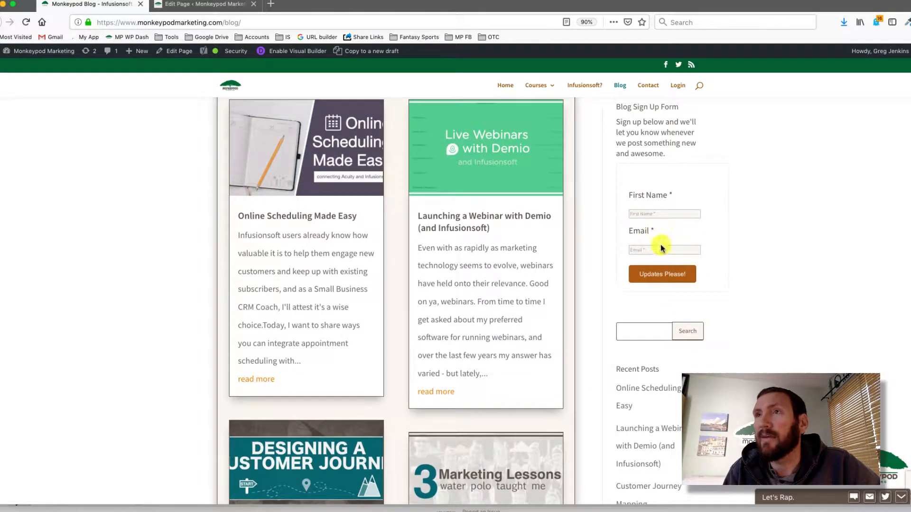
Return to the Blog Opt In campaign and check the name of the sidebar web form goal.
{"action": "left_click", "coordinate": [221, 6]}
{"action": "key", "text": "ctrl+Up"}
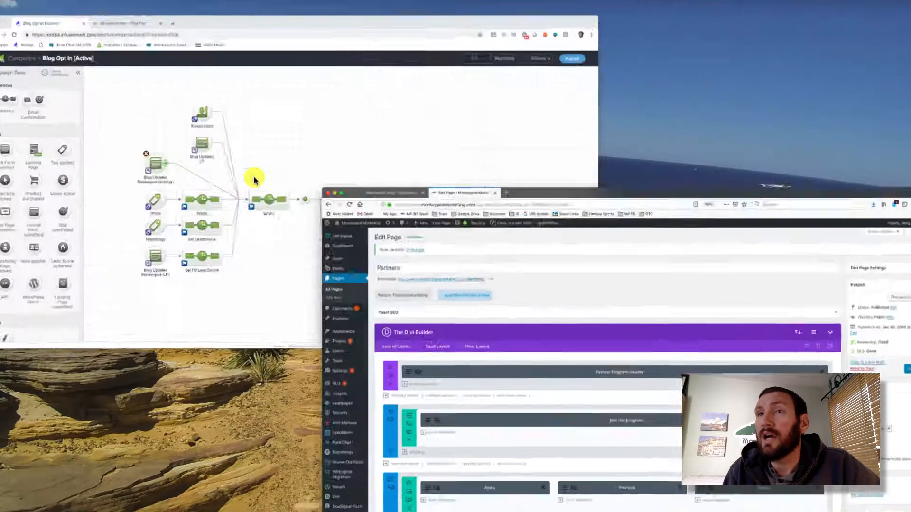
{"action": "left_click", "coordinate": [239, 224]}
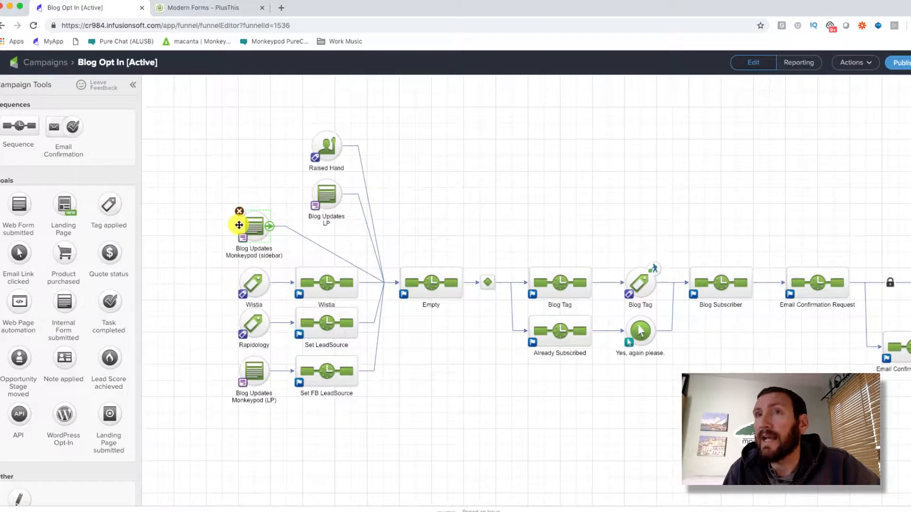
{"action": "left_click", "coordinate": [215, 12]}
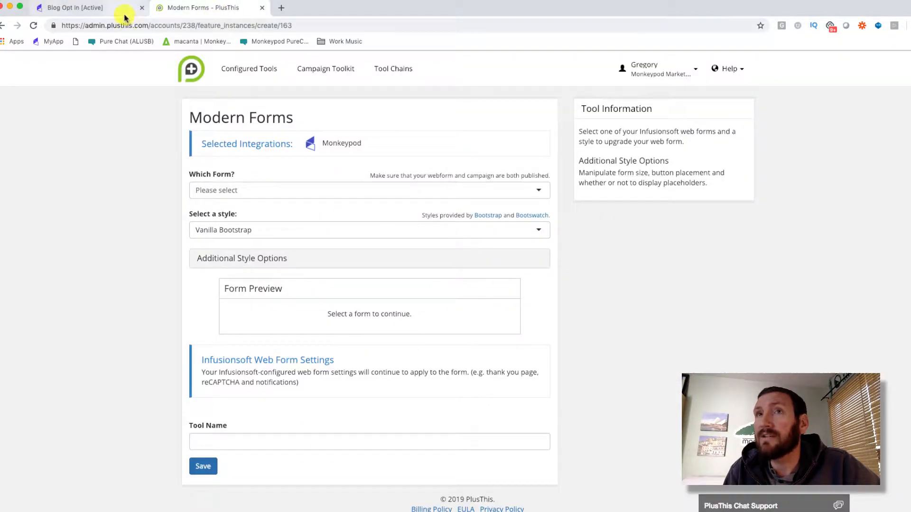
{"action": "left_click", "coordinate": [110, 12]}
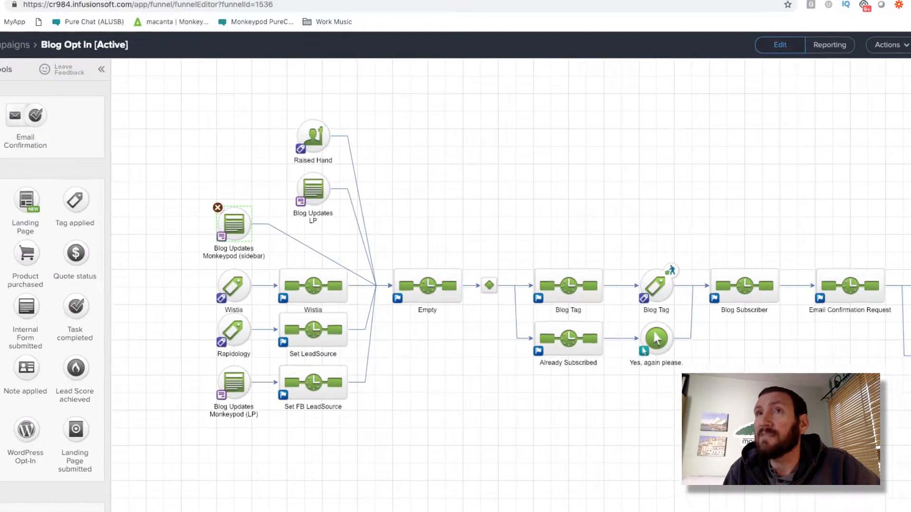
Select Blog Updates Monkeypod (sidebar) as the web form for the new Modern Forms tool in PlusThis.
{"action": "left_click", "coordinate": [203, 8]}
{"action": "left_click", "coordinate": [197, 170]}
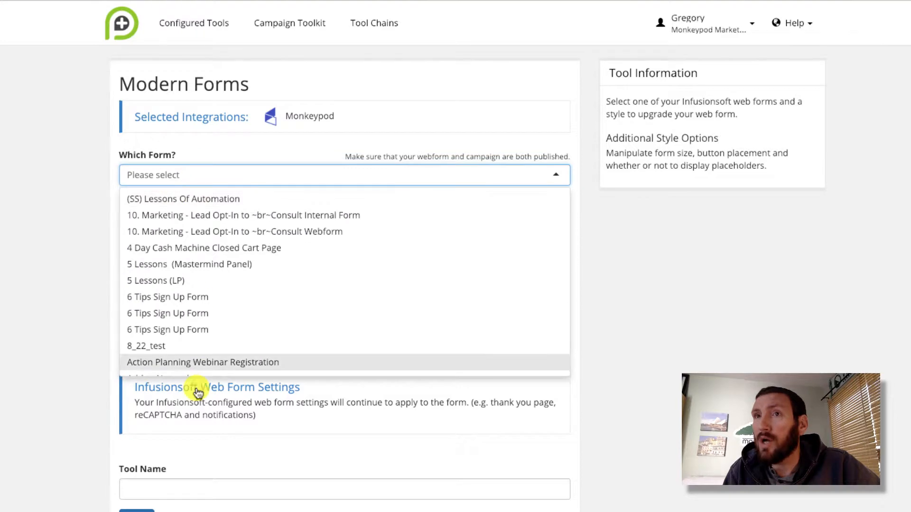
{"action": "scroll", "coordinate": [203, 303], "scroll_direction": "down", "scroll_amount": 5}
{"action": "scroll", "coordinate": [203, 304], "scroll_direction": "down", "scroll_amount": 4}
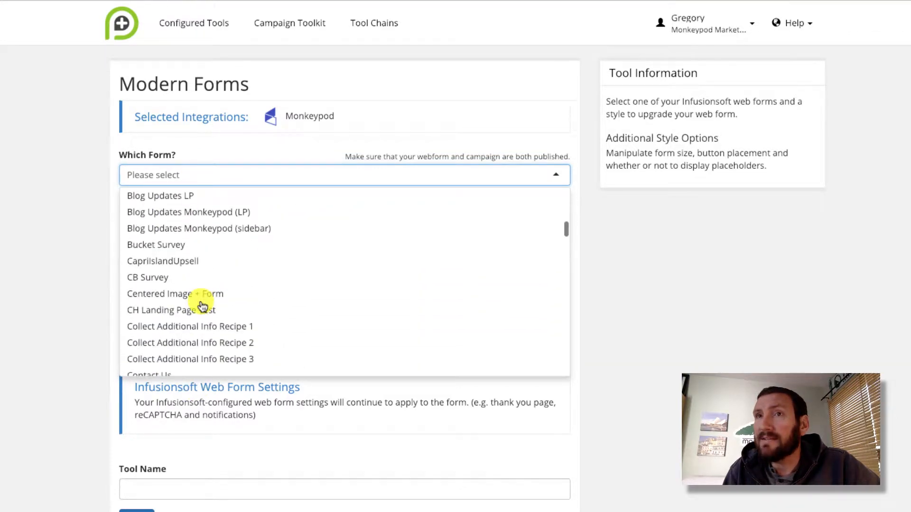
{"action": "left_click", "coordinate": [216, 233]}
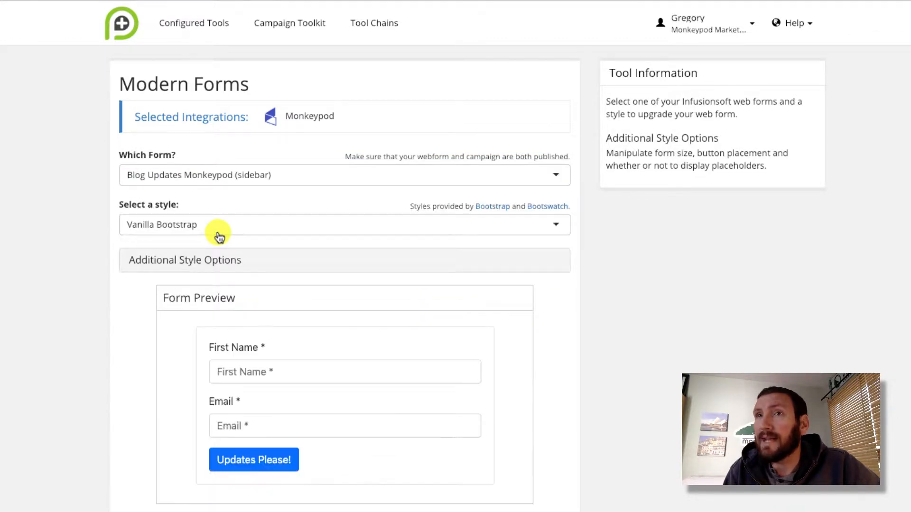
Preview the Yeti style on the blog sidebar form and set its style to United instead.
{"action": "left_click", "coordinate": [234, 225]}
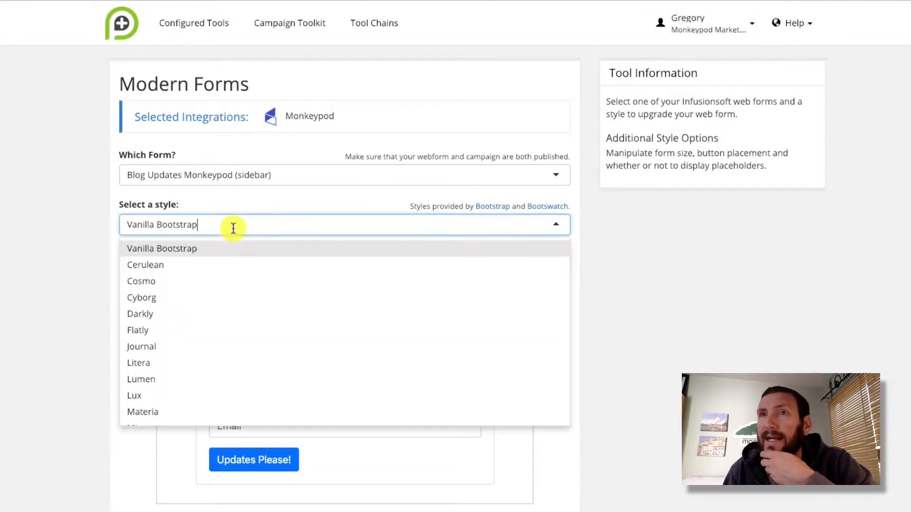
{"action": "scroll", "coordinate": [226, 388], "scroll_direction": "down", "scroll_amount": 7}
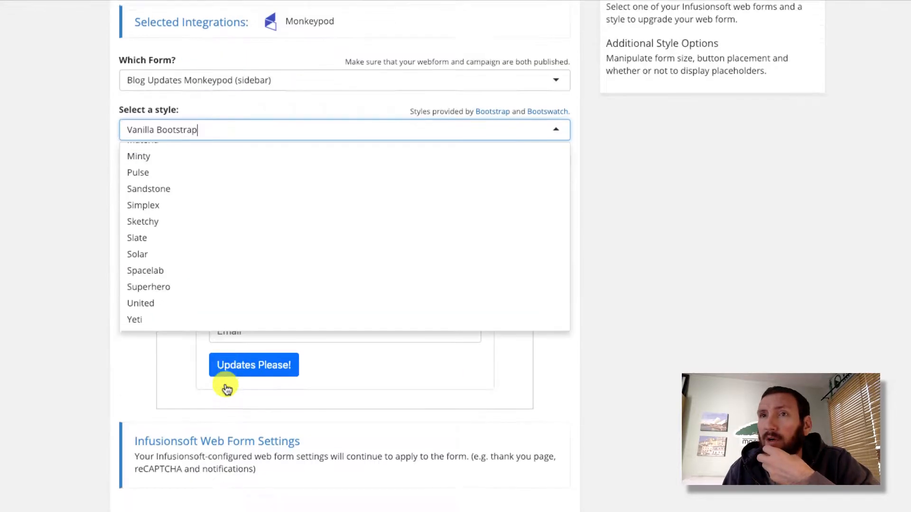
{"action": "left_click", "coordinate": [168, 318]}
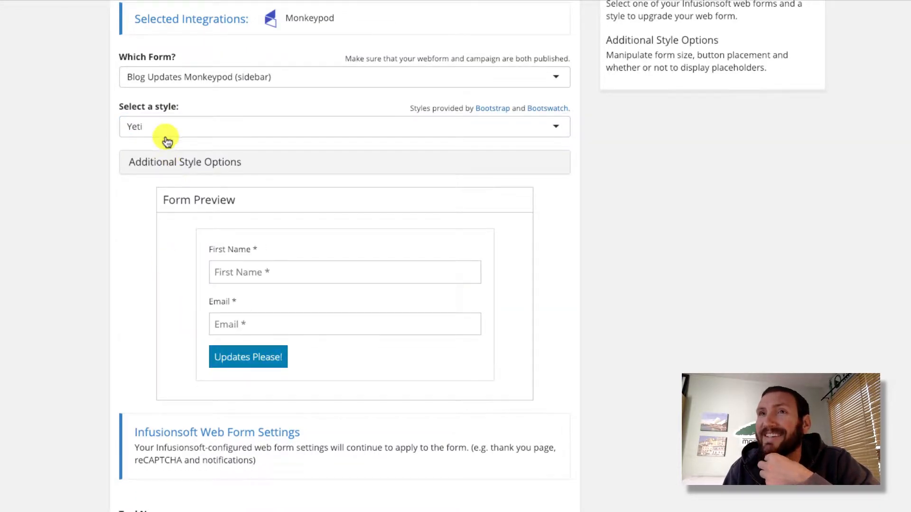
{"action": "left_click", "coordinate": [166, 132]}
{"action": "left_click", "coordinate": [149, 299]}
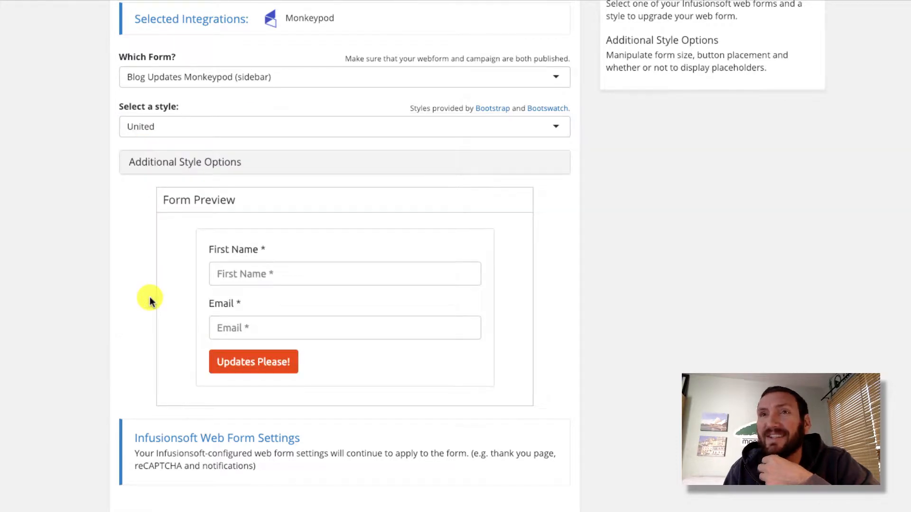
Name the tool "Blog Sidebar Modern Form" and save it.
{"action": "scroll", "coordinate": [150, 297], "scroll_direction": "down", "scroll_amount": 1}
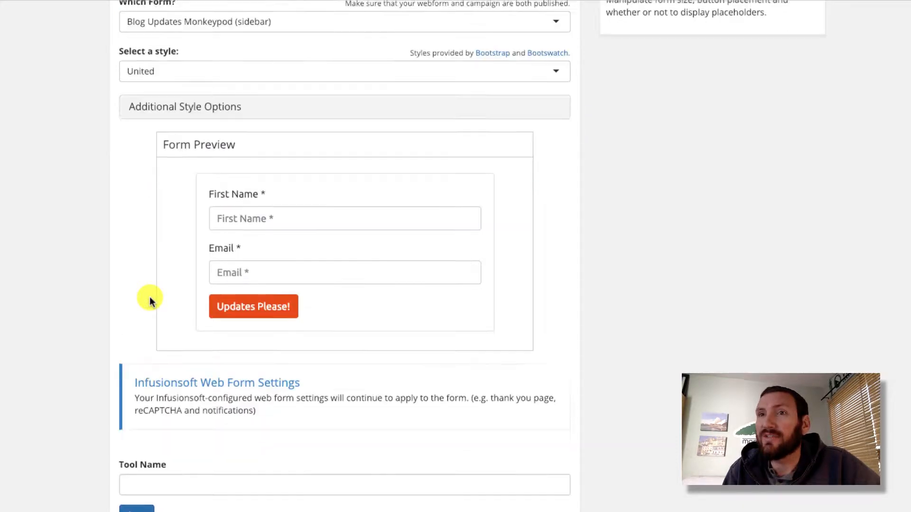
{"action": "left_click", "coordinate": [143, 488]}
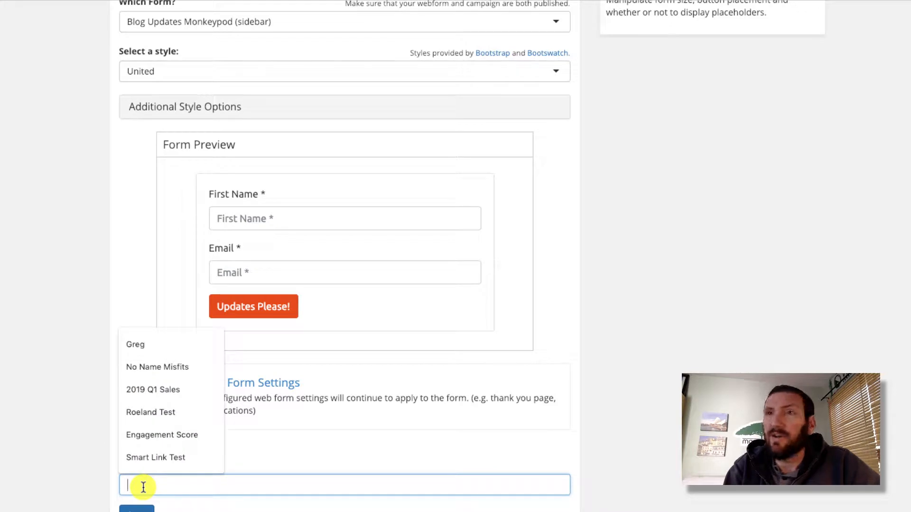
{"action": "type", "text": "Blog Sidebar Modern Form"}
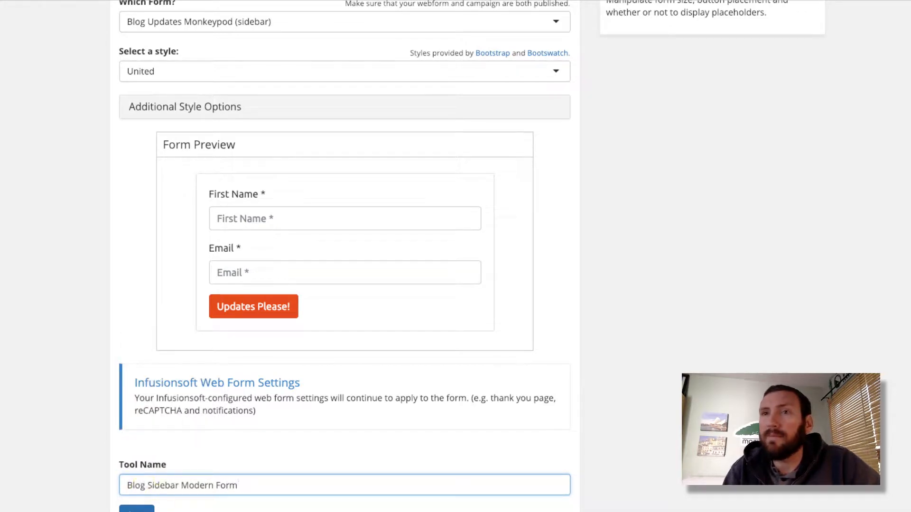
{"action": "left_click", "coordinate": [137, 508]}
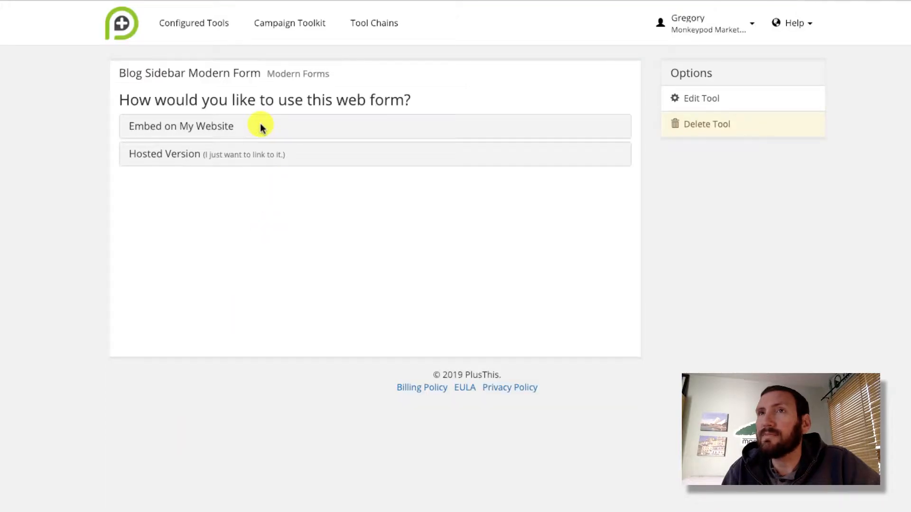
Copy the website embed code of the Blog Sidebar Modern Form and open the Widgets page of the Monkeypod WordPress site.
{"action": "left_click", "coordinate": [205, 127]}
{"action": "left_click", "coordinate": [340, 373]}
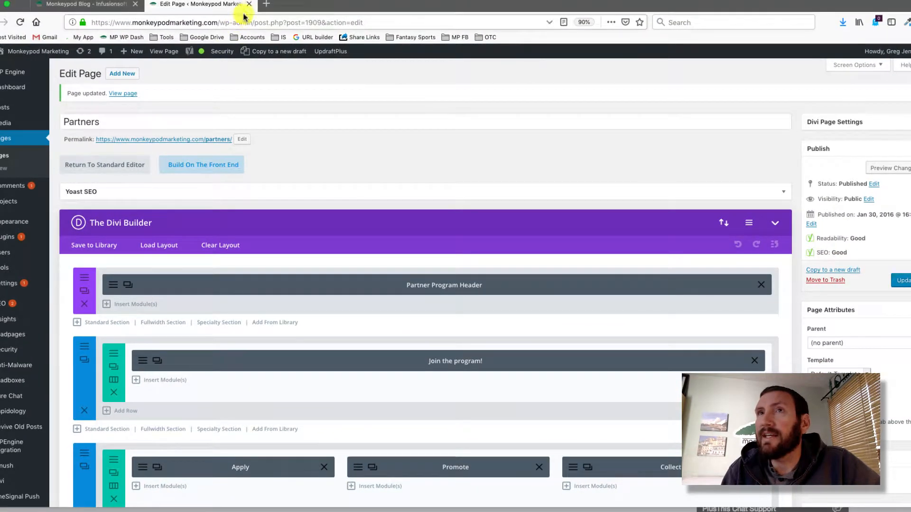
{"action": "left_click", "coordinate": [251, 6]}
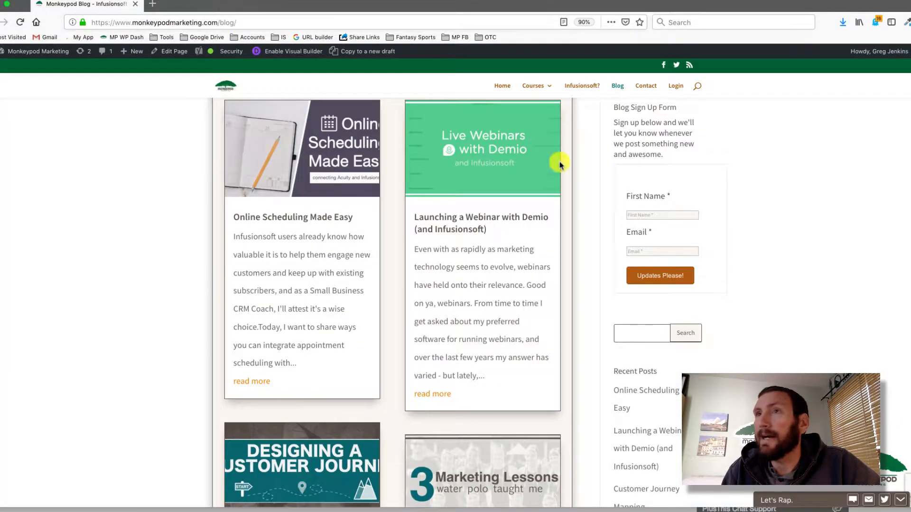
{"action": "left_click", "coordinate": [51, 56]}
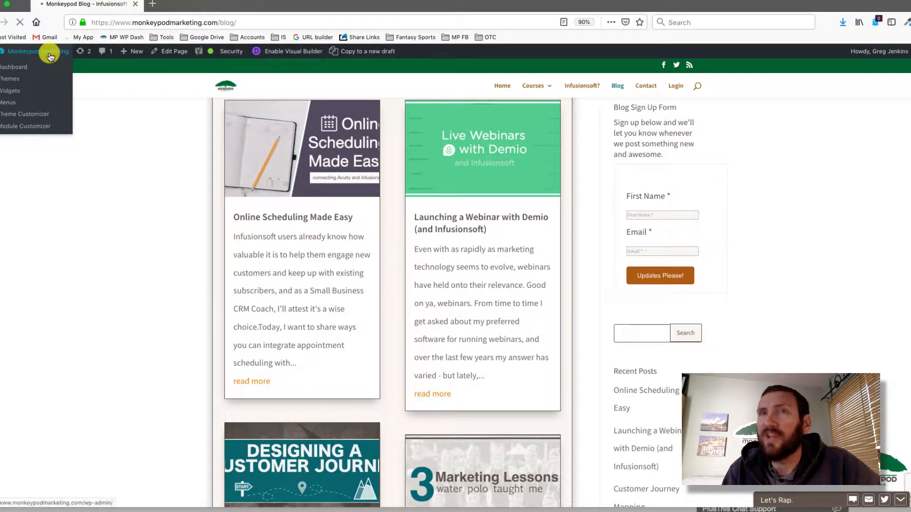
{"action": "left_click", "coordinate": [13, 92]}
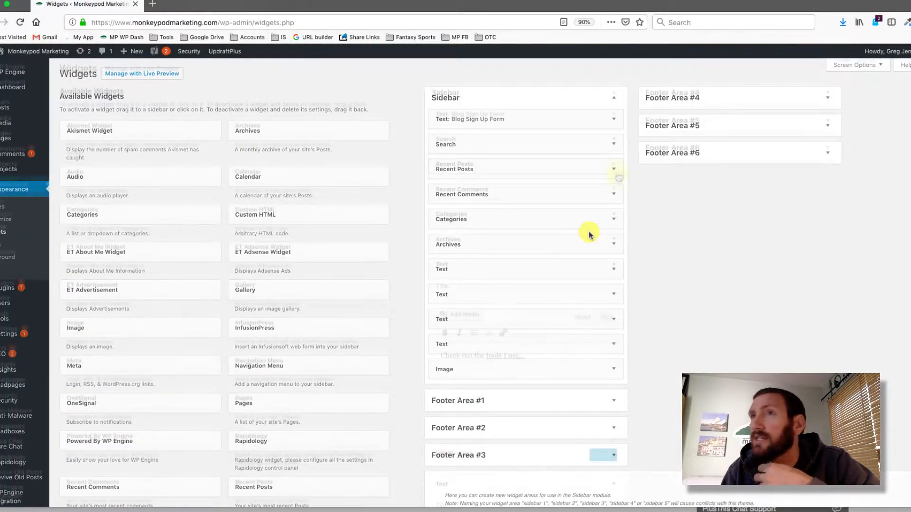
Replace the infusionpress shortcode in the sidebar's Blog Sign Up Form text widget with the copied embed code and save the widget.
{"action": "left_click", "coordinate": [614, 118]}
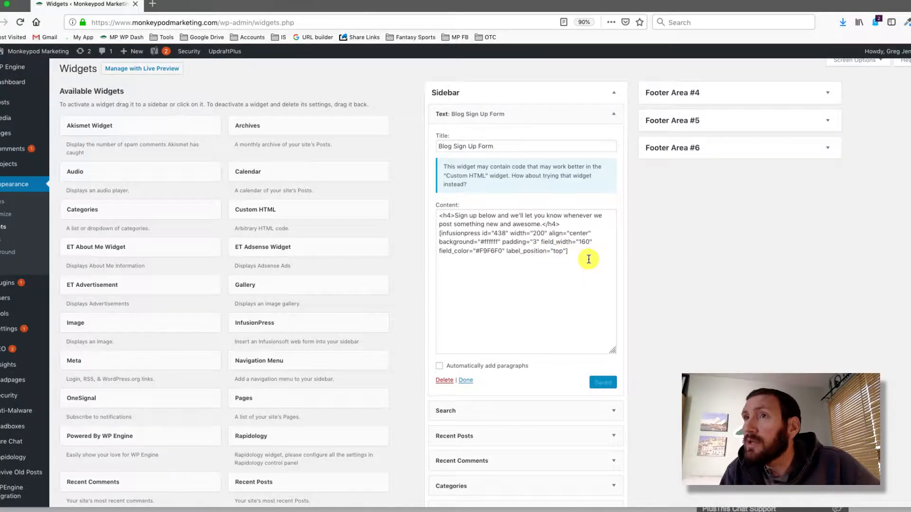
{"action": "left_click_drag", "start_coordinate": [588, 259], "coordinate": [433, 235]}
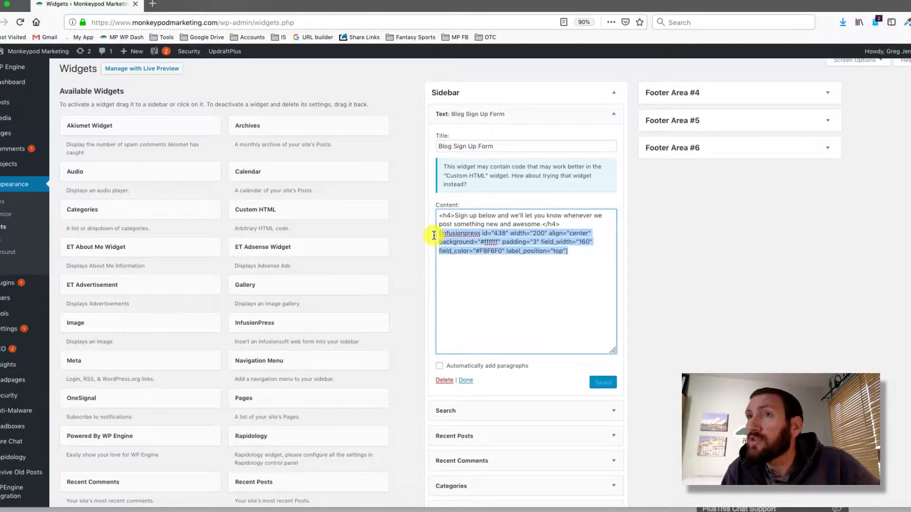
{"action": "key", "text": "super+v"}
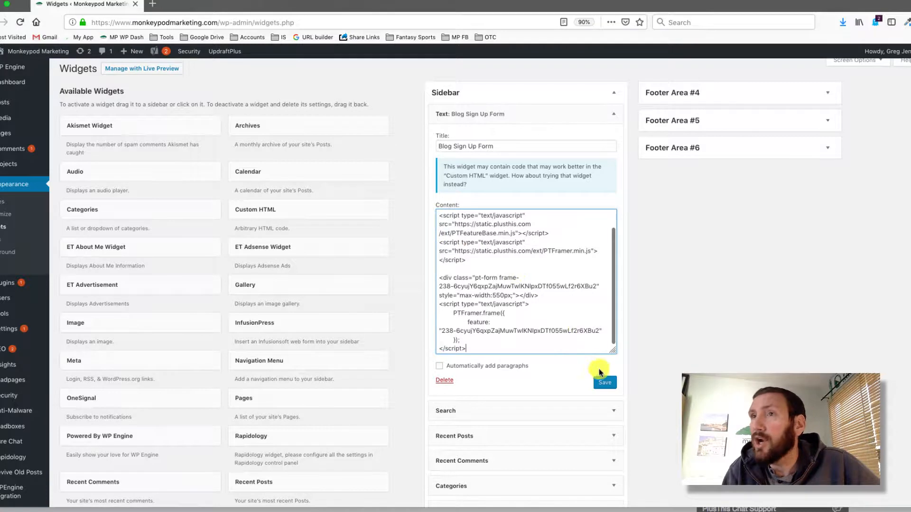
{"action": "left_click", "coordinate": [608, 385]}
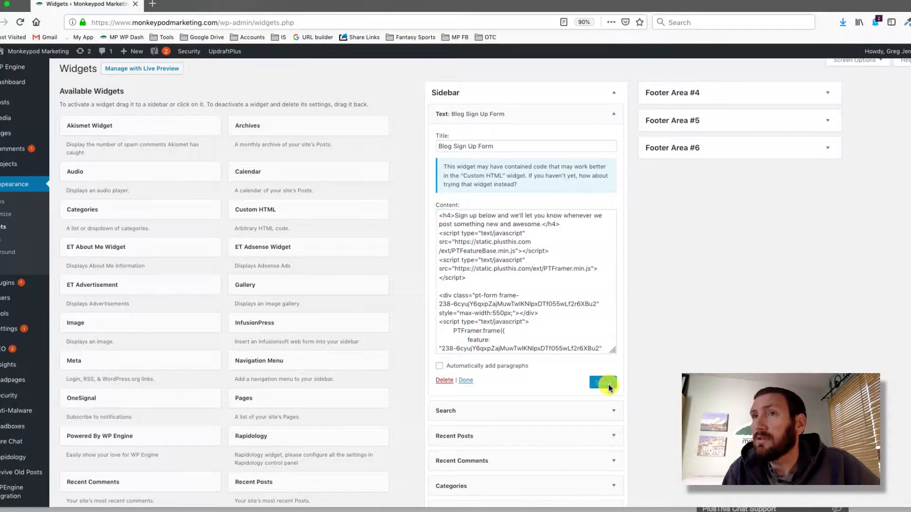
Load monkeypodmarketing.com/blog/ in a new tab and examine the sign-up form in the blog sidebar, including the area around its submit button.
{"action": "left_click", "coordinate": [153, 4]}
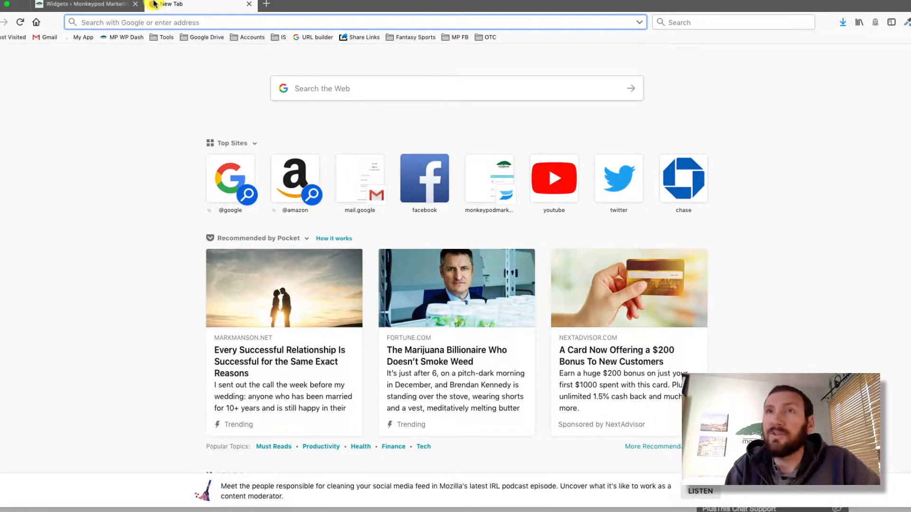
{"action": "type", "text": "monkeypodmarketing.wistia.com/"}
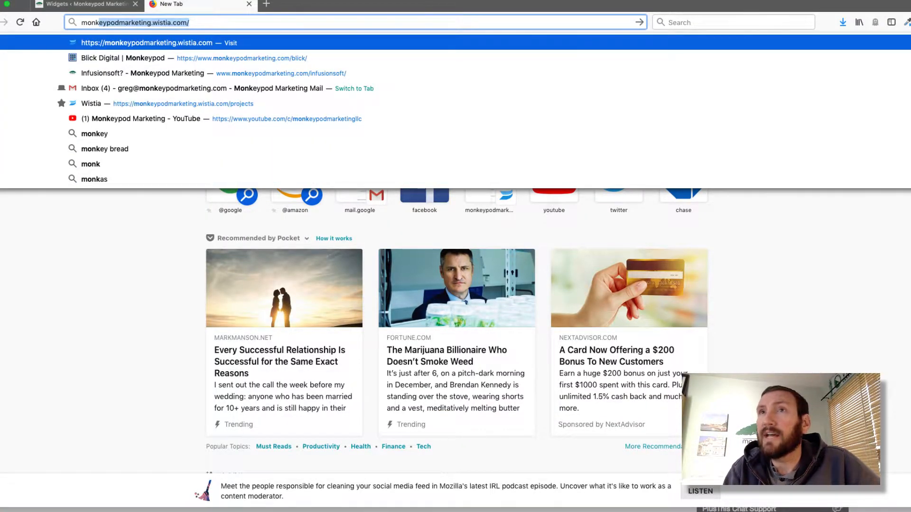
{"action": "key", "text": "Down"}
{"action": "key", "text": "Right"}
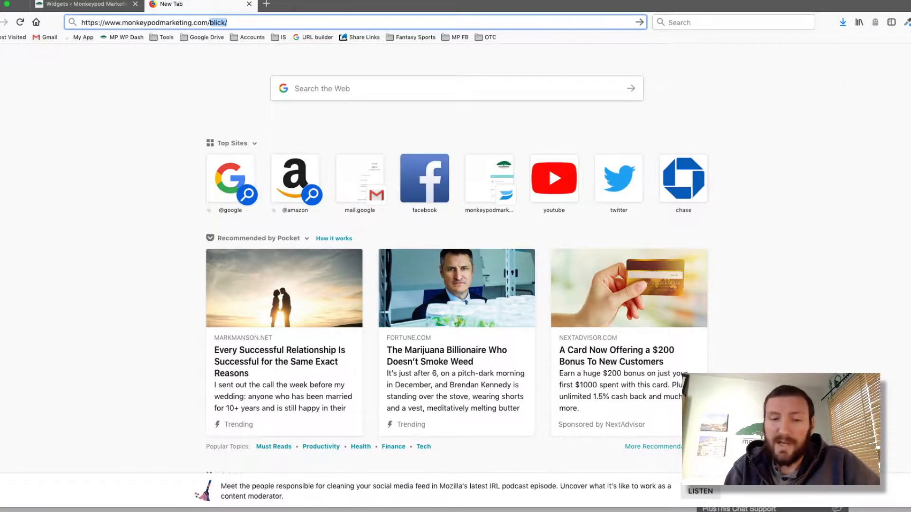
{"action": "type", "text": "blog/"}
{"action": "key", "text": "Return"}
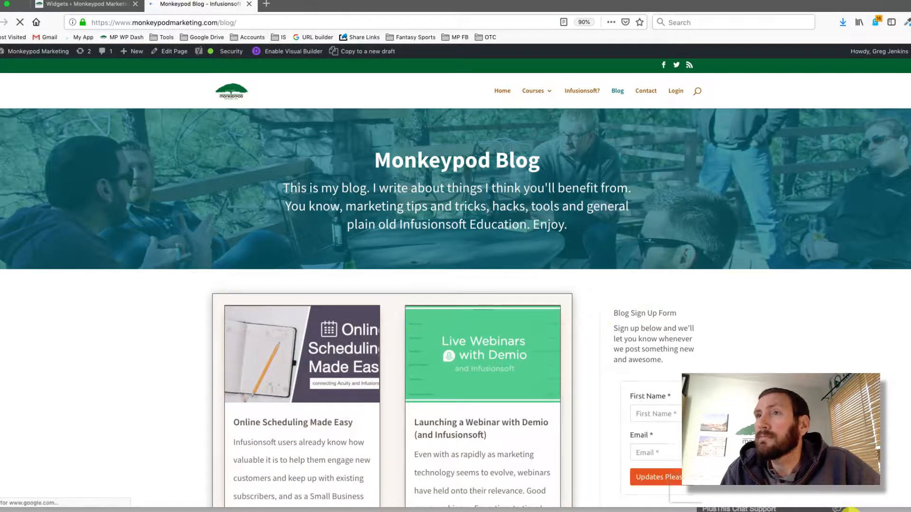
{"action": "scroll", "coordinate": [526, 189], "scroll_direction": "down", "scroll_amount": 5}
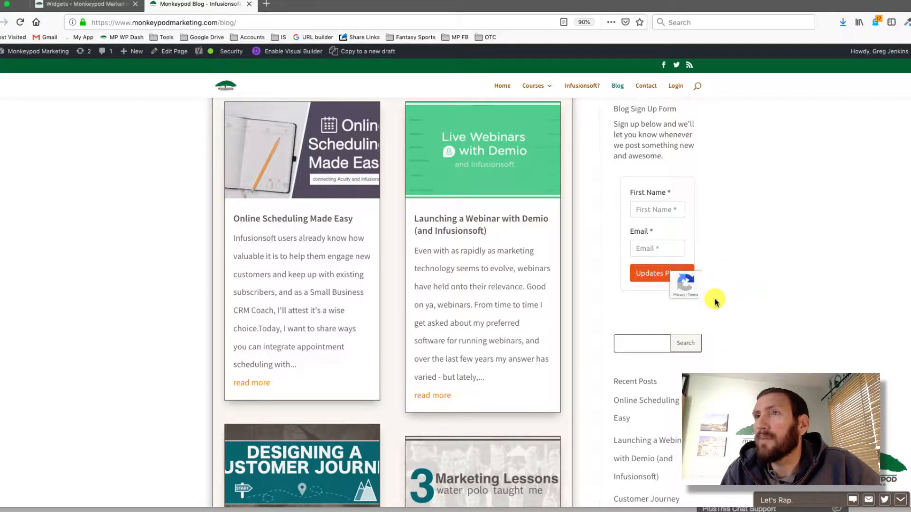
{"action": "mouse_move", "coordinate": [677, 283]}
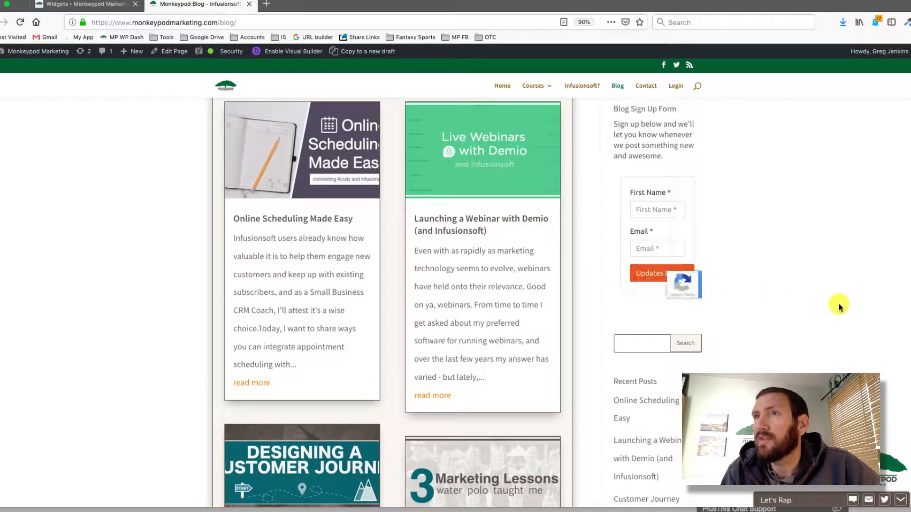
{"action": "scroll", "coordinate": [838, 304], "scroll_direction": "up", "scroll_amount": 2}
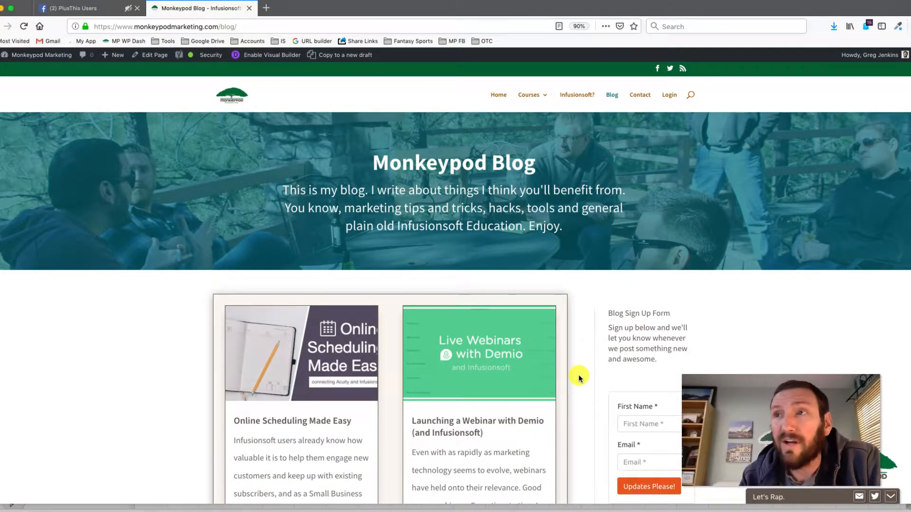
{"action": "scroll", "coordinate": [578, 377], "scroll_direction": "down", "scroll_amount": 5}
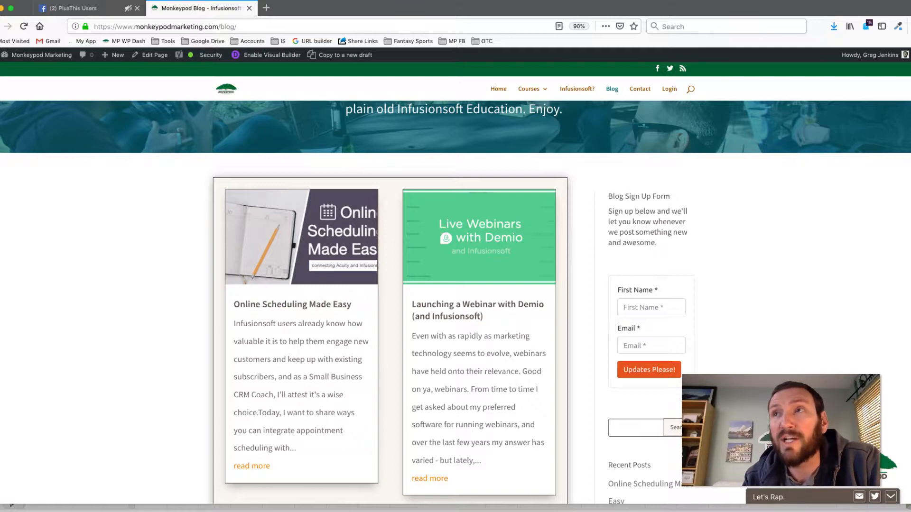
{"action": "scroll", "coordinate": [455, 284], "scroll_direction": "up", "scroll_amount": 3}
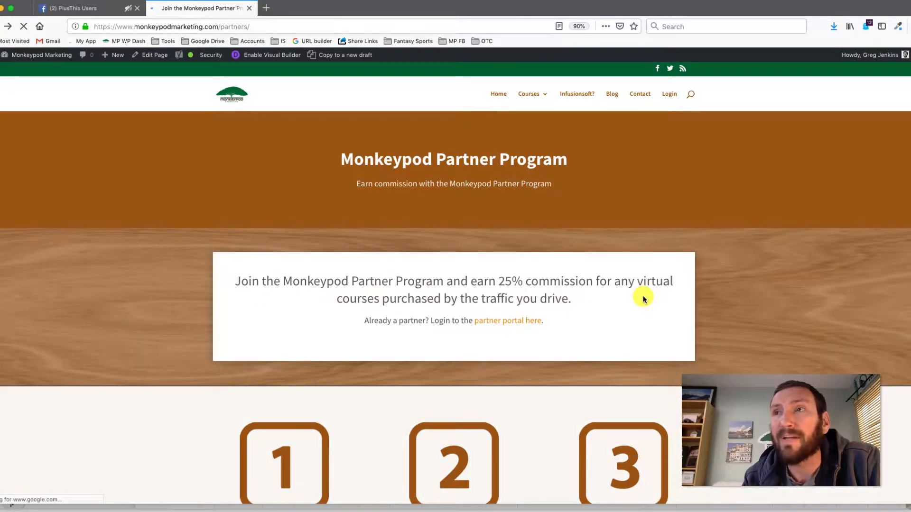
Review the Partner Application form on the Monkeypod Partner Program page from its heading down to the Apply Now button.
{"action": "scroll", "coordinate": [643, 297], "scroll_direction": "down", "scroll_amount": 10}
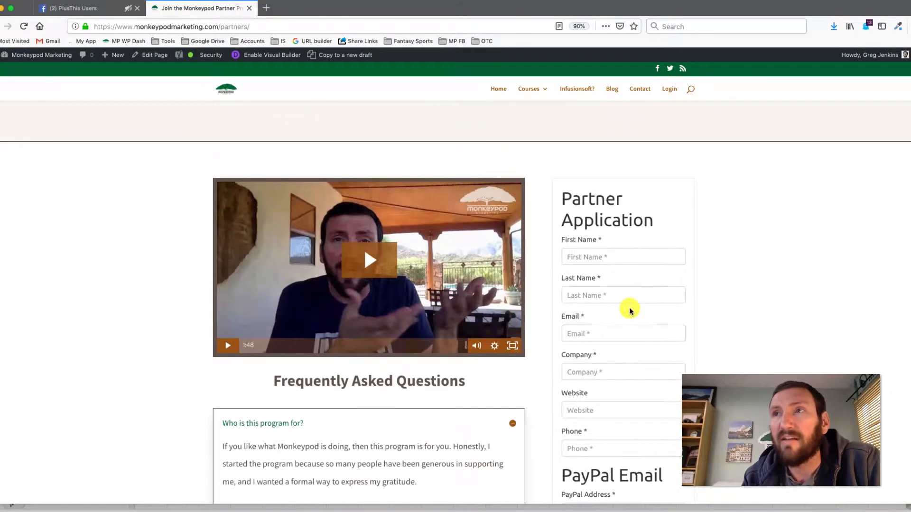
{"action": "scroll", "coordinate": [631, 311], "scroll_direction": "down", "scroll_amount": 4}
{"action": "scroll", "coordinate": [630, 309], "scroll_direction": "up", "scroll_amount": 8}
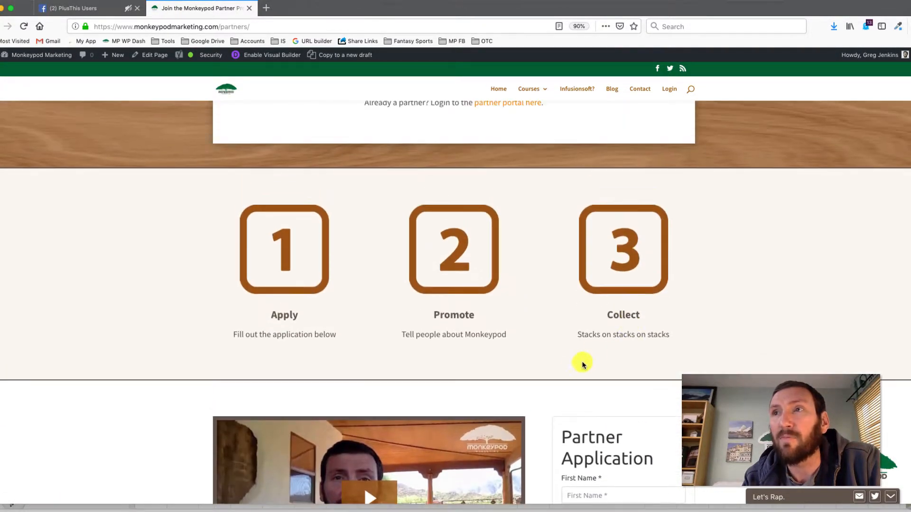
{"action": "scroll", "coordinate": [574, 366], "scroll_direction": "down", "scroll_amount": 2}
{"action": "scroll", "coordinate": [616, 380], "scroll_direction": "down", "scroll_amount": 5}
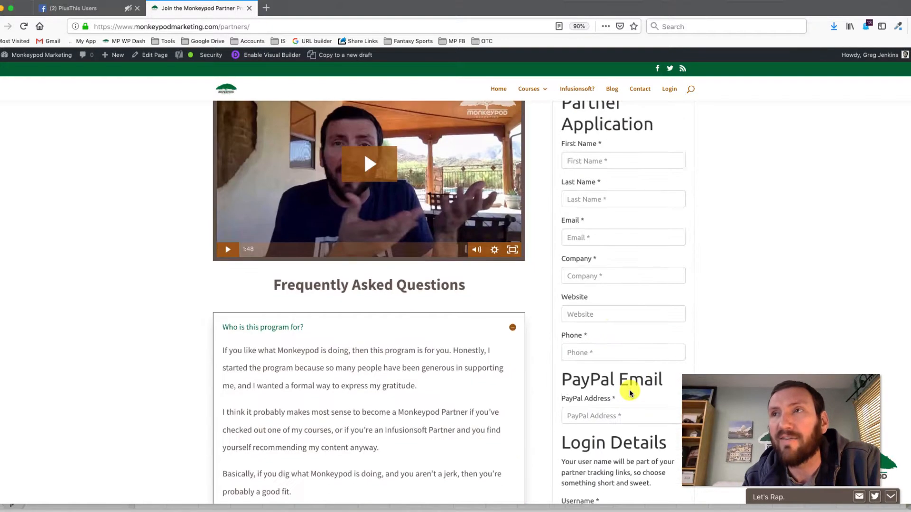
{"action": "scroll", "coordinate": [630, 393], "scroll_direction": "down", "scroll_amount": 6}
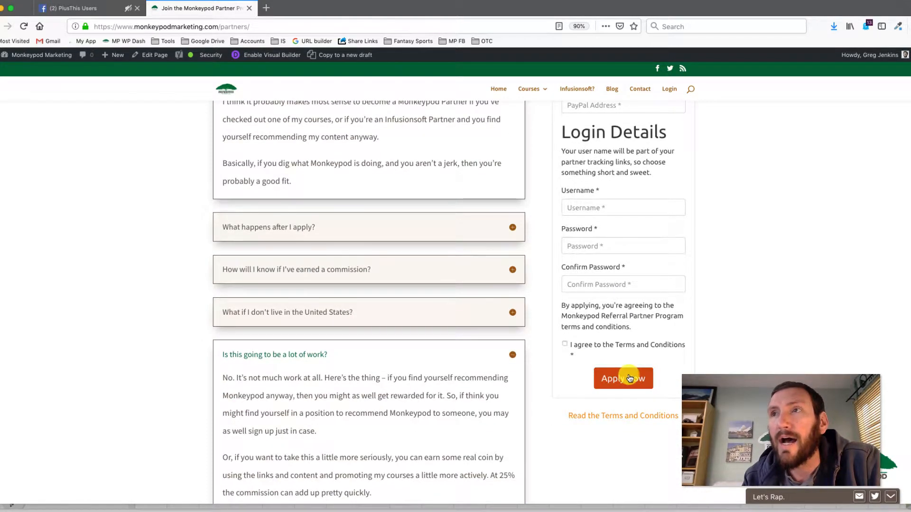
{"action": "scroll", "coordinate": [630, 384], "scroll_direction": "up", "scroll_amount": 15}
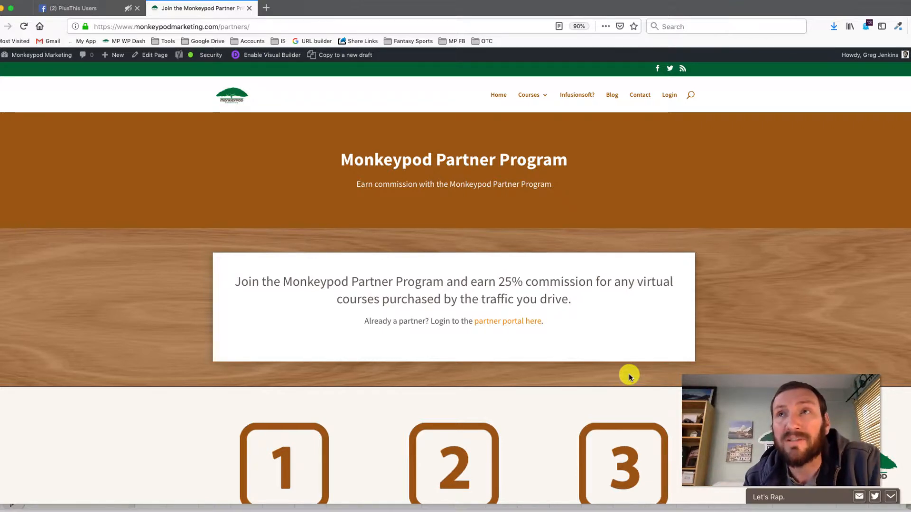
{"action": "scroll", "coordinate": [628, 374], "scroll_direction": "down", "scroll_amount": 15}
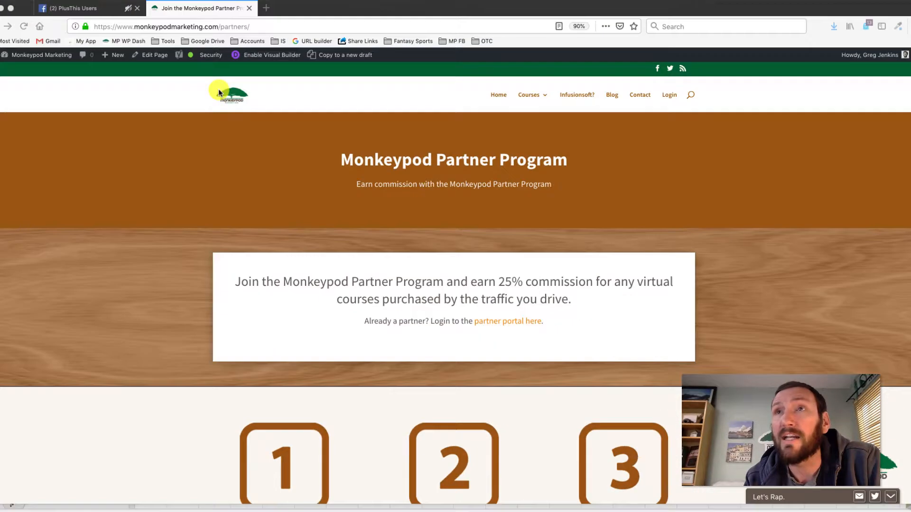
Go to the PlusThis Users Facebook group and view the screenshot in the post asking for Modern Forms advice at full size.
{"action": "left_click", "coordinate": [97, 8]}
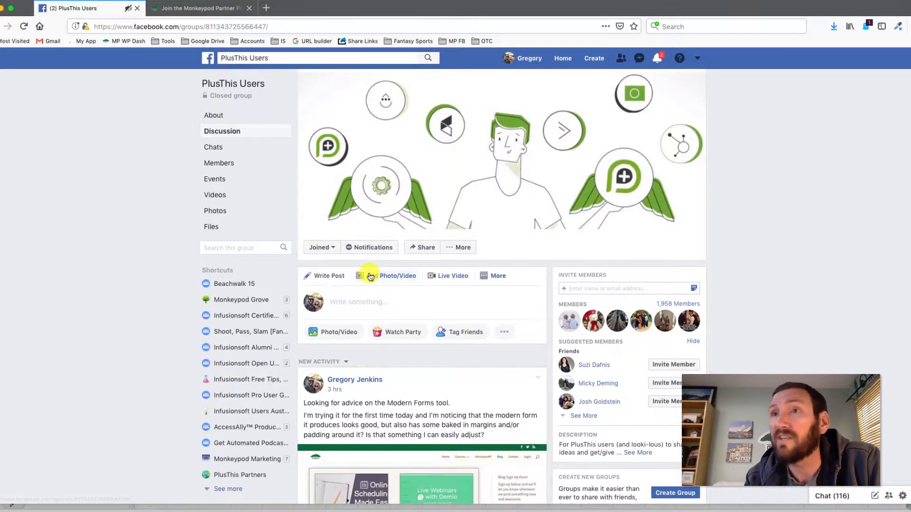
{"action": "scroll", "coordinate": [369, 274], "scroll_direction": "down", "scroll_amount": 3}
{"action": "scroll", "coordinate": [369, 273], "scroll_direction": "down", "scroll_amount": 3}
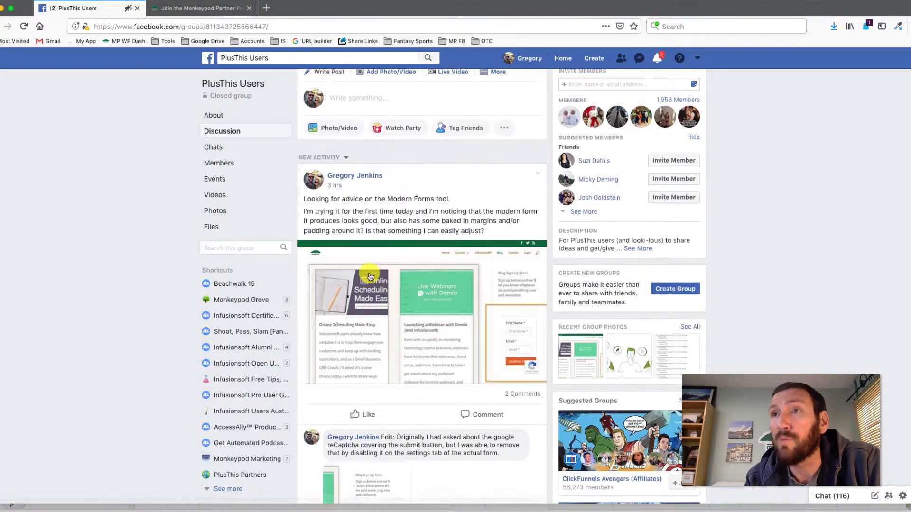
{"action": "left_click", "coordinate": [405, 307]}
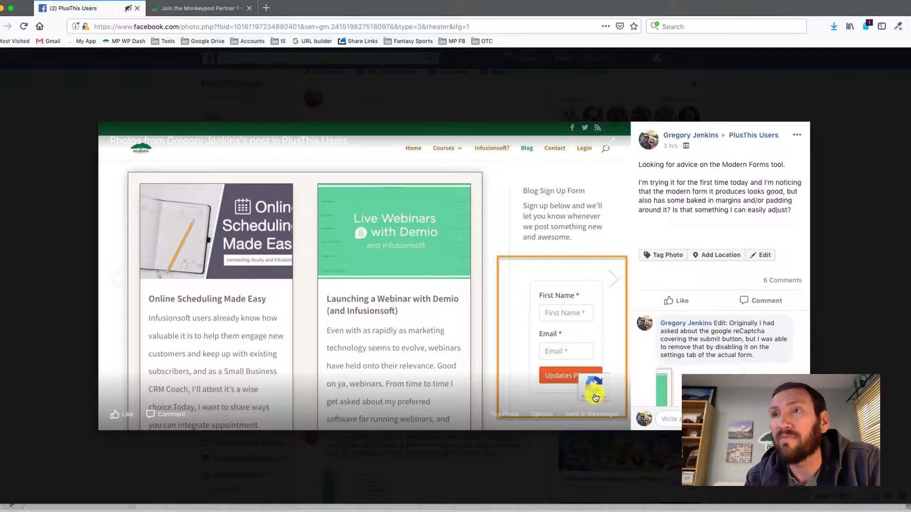
{"action": "left_click", "coordinate": [850, 162]}
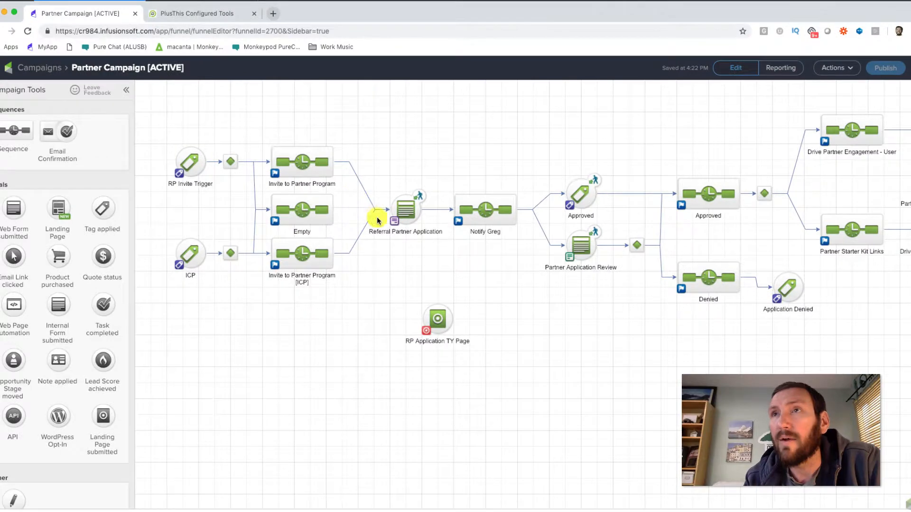
Open the Referral Partner Application web form in the Infusionsoft Partner Campaign and check its spambot detection setting for Google reCAPTCHA.
{"action": "double_click", "coordinate": [400, 213]}
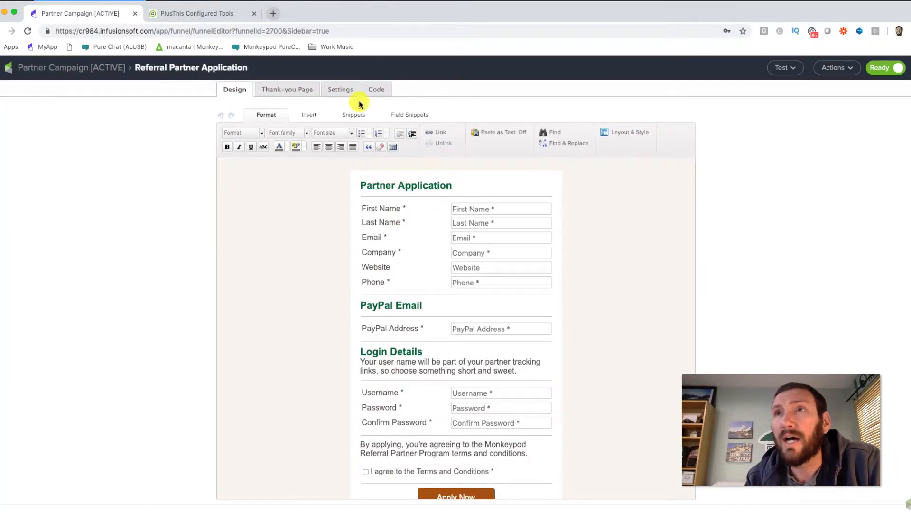
{"action": "left_click", "coordinate": [344, 95]}
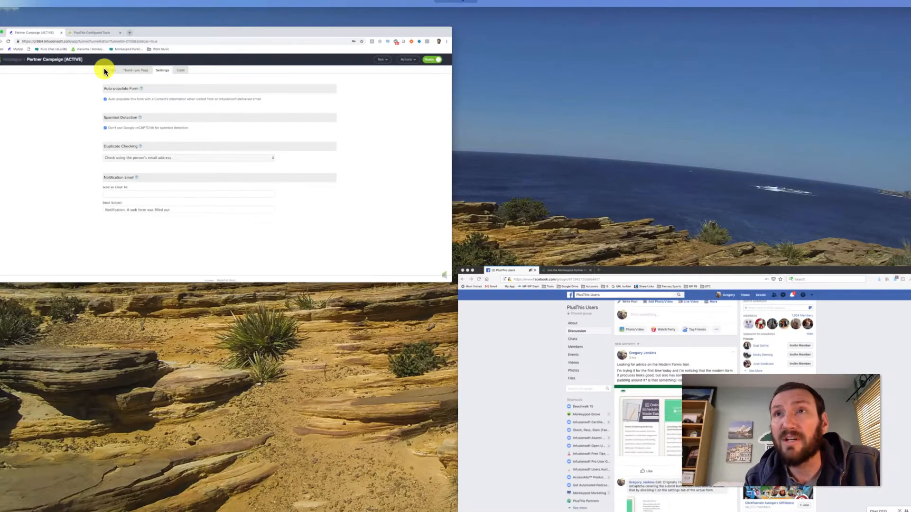
{"action": "left_click", "coordinate": [104, 70]}
Return to the live partner page and look over the embedded Partner Application form's layout, fields and submit button again.
{"action": "left_click", "coordinate": [481, 311]}
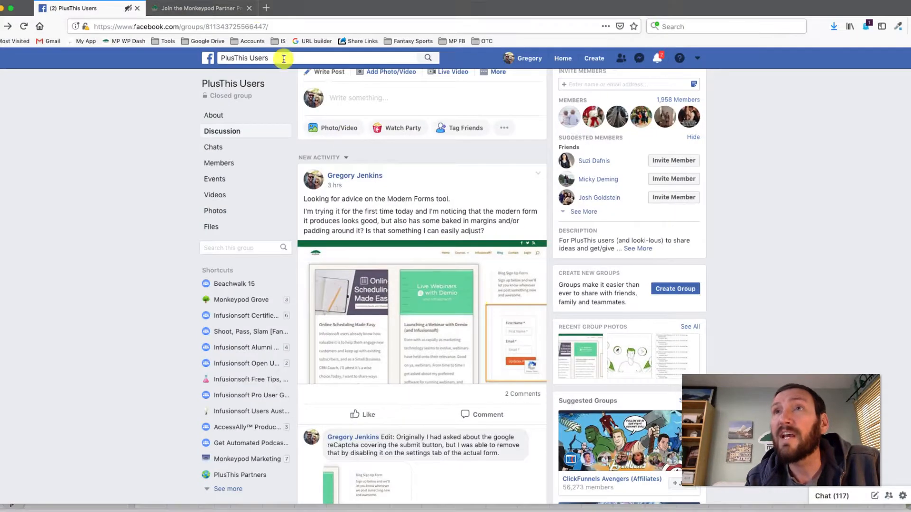
{"action": "left_click", "coordinate": [576, 271]}
{"action": "scroll", "coordinate": [615, 274], "scroll_direction": "down", "scroll_amount": 15}
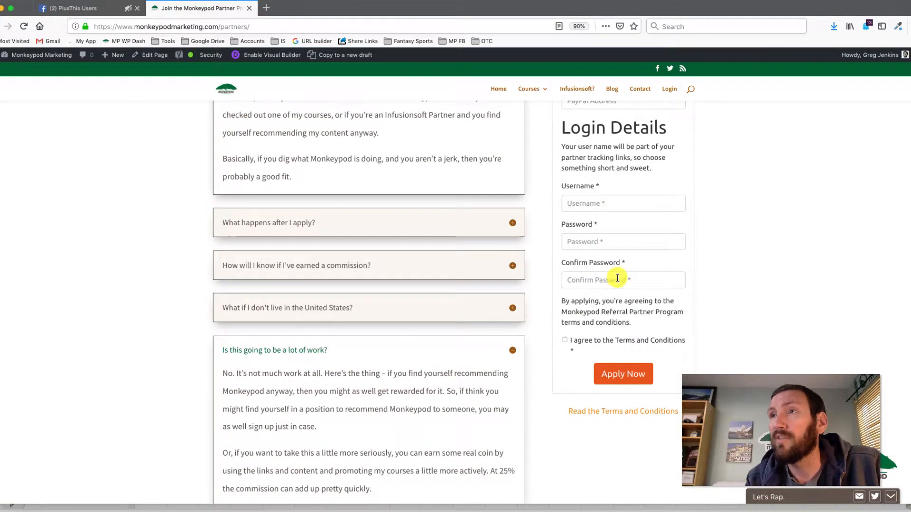
{"action": "left_click", "coordinate": [650, 374]}
{"action": "scroll", "coordinate": [696, 371], "scroll_direction": "down", "scroll_amount": 5}
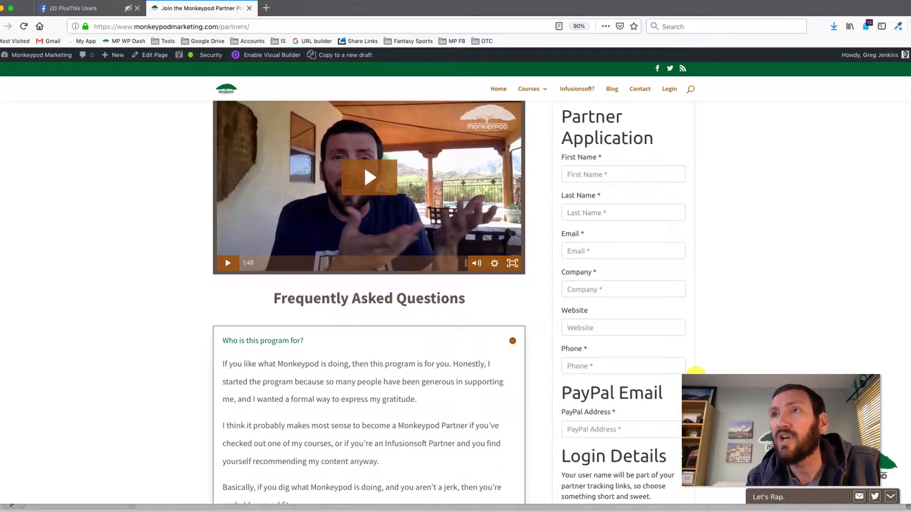
{"action": "scroll", "coordinate": [695, 371], "scroll_direction": "down", "scroll_amount": 9}
{"action": "scroll", "coordinate": [696, 371], "scroll_direction": "up", "scroll_amount": 11}
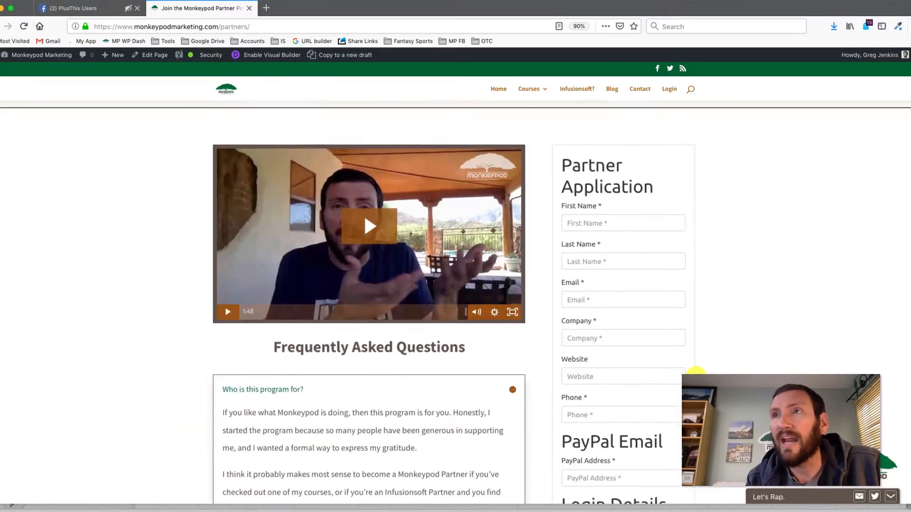
{"action": "scroll", "coordinate": [696, 372], "scroll_direction": "up", "scroll_amount": 8}
{"action": "scroll", "coordinate": [696, 372], "scroll_direction": "down", "scroll_amount": 10}
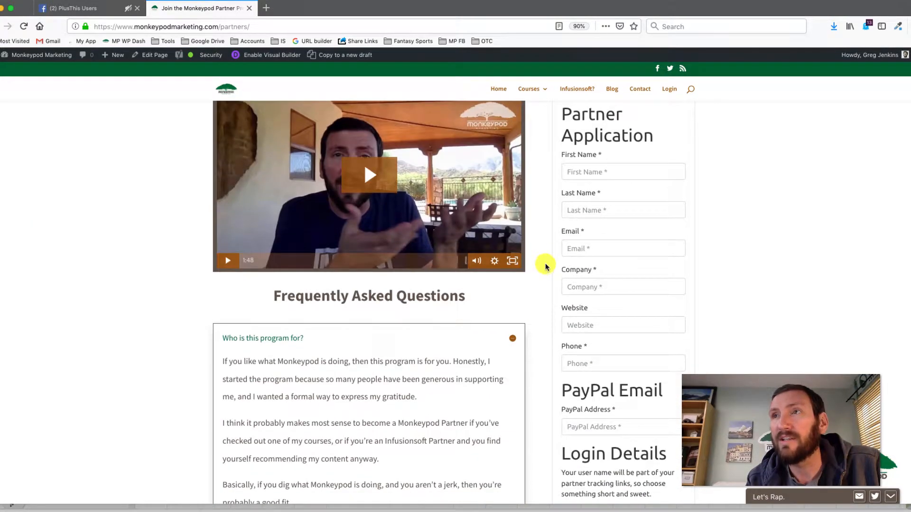
{"action": "scroll", "coordinate": [677, 266], "scroll_direction": "up", "scroll_amount": 4}
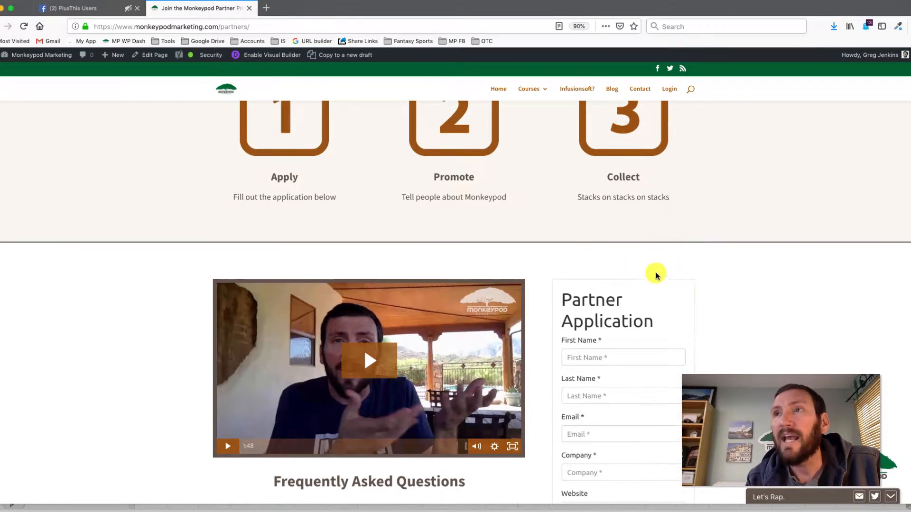
Open the Monkeypod blog at monkeypodmarketing.com/blog and view the sign-up form in its sidebar.
{"action": "left_click", "coordinate": [8, 26]}
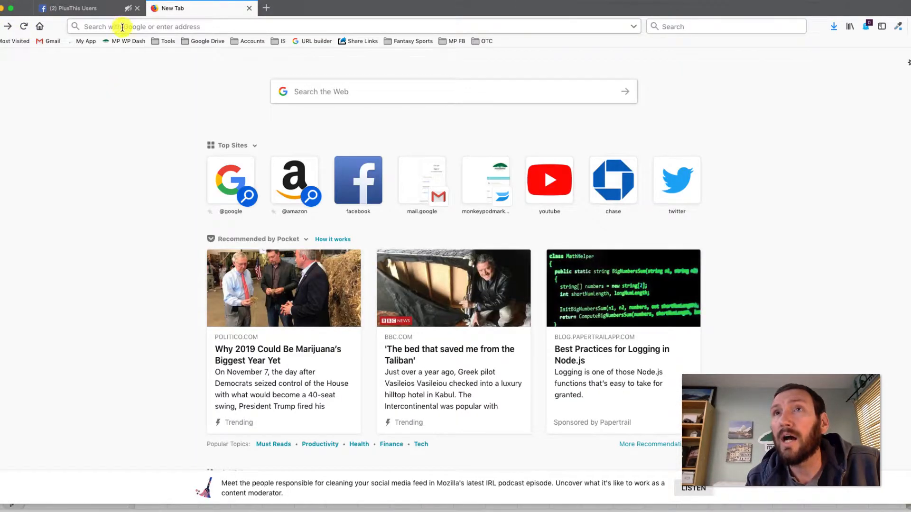
{"action": "left_click", "coordinate": [10, 27]}
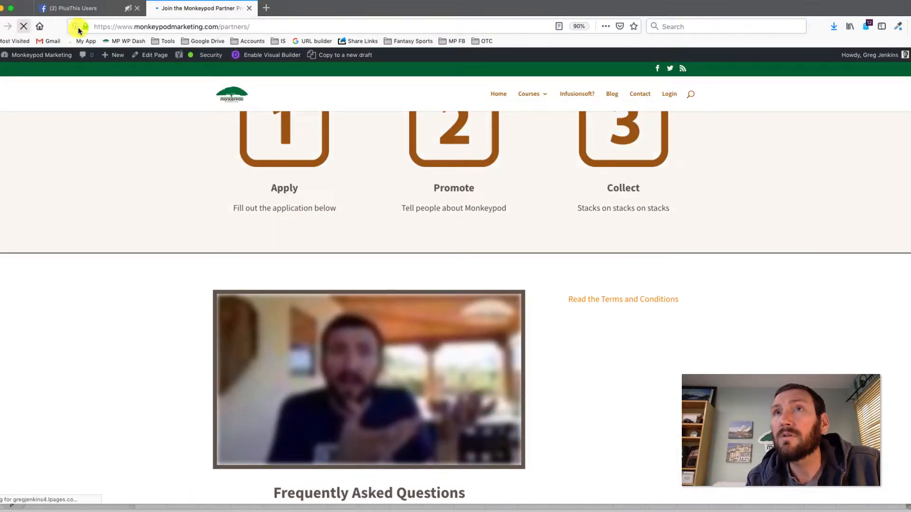
{"action": "double_click", "coordinate": [237, 27]}
{"action": "type", "text": "blog"}
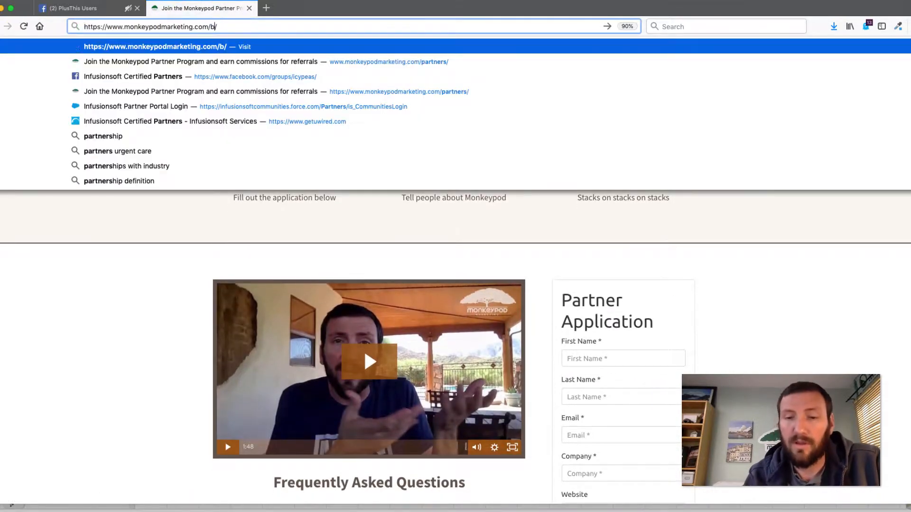
{"action": "key", "text": "Return"}
{"action": "key", "text": "Return"}
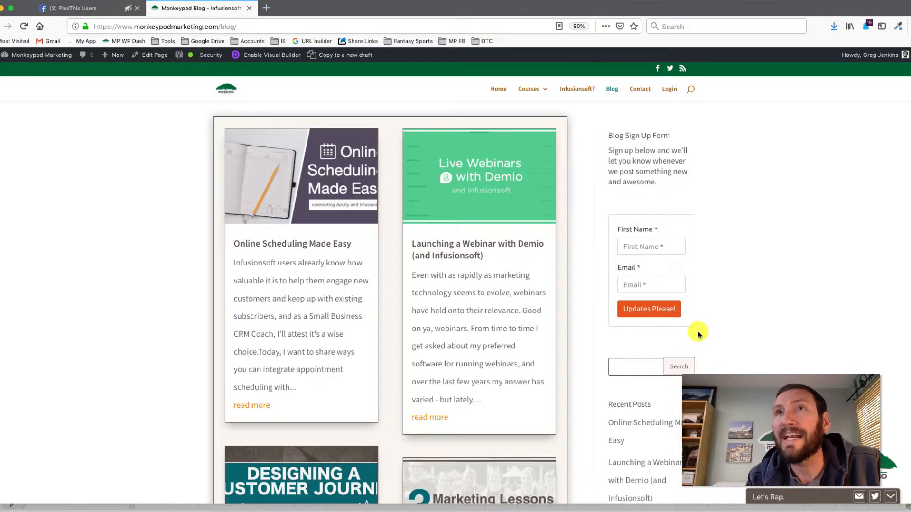
Go to the PlusThis Users Facebook group and expand the comment giving custom CSS for removing the form's outer margin and padding.
{"action": "left_click", "coordinate": [71, 9]}
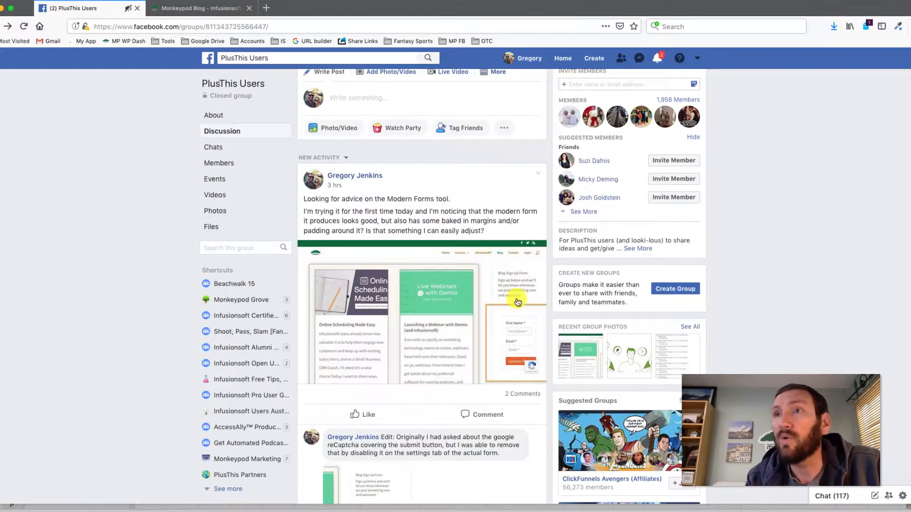
{"action": "scroll", "coordinate": [518, 303], "scroll_direction": "down", "scroll_amount": 5}
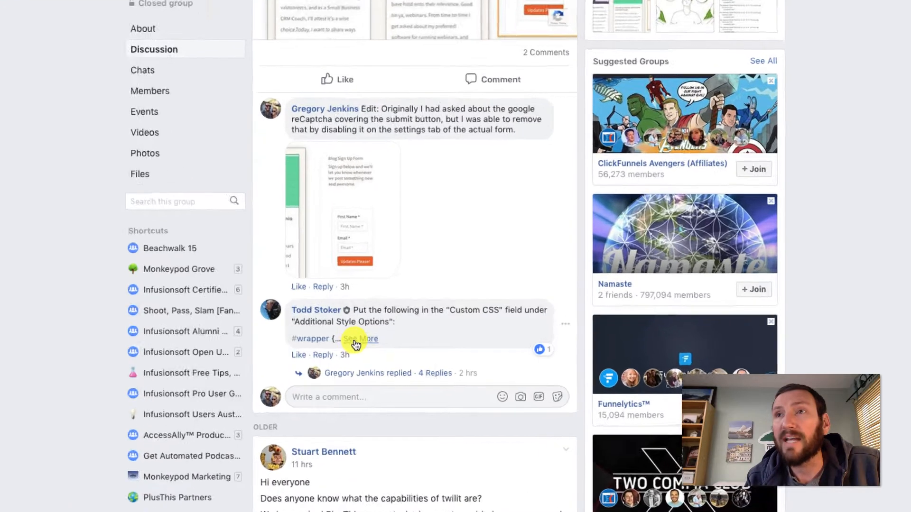
{"action": "left_click", "coordinate": [360, 338]}
{"action": "scroll", "coordinate": [351, 332], "scroll_direction": "down", "scroll_amount": 3}
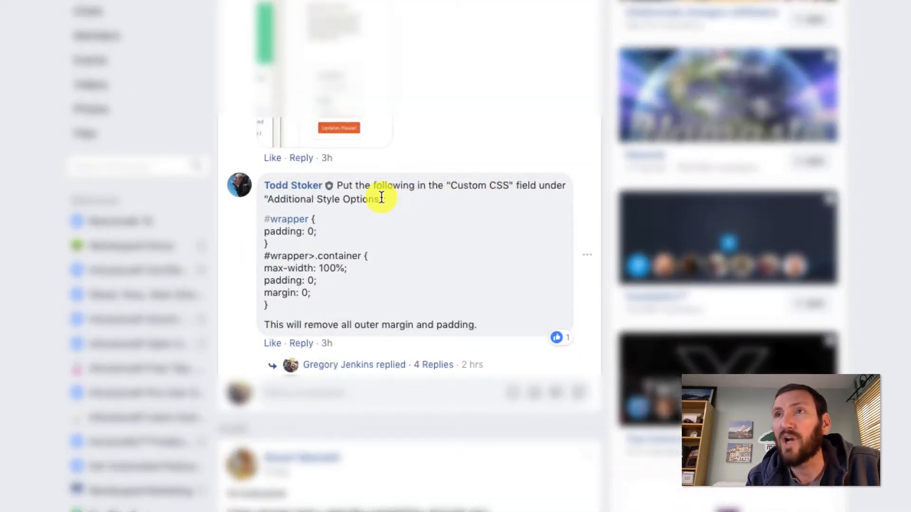
{"action": "scroll", "coordinate": [381, 198], "scroll_direction": "down", "scroll_amount": 2}
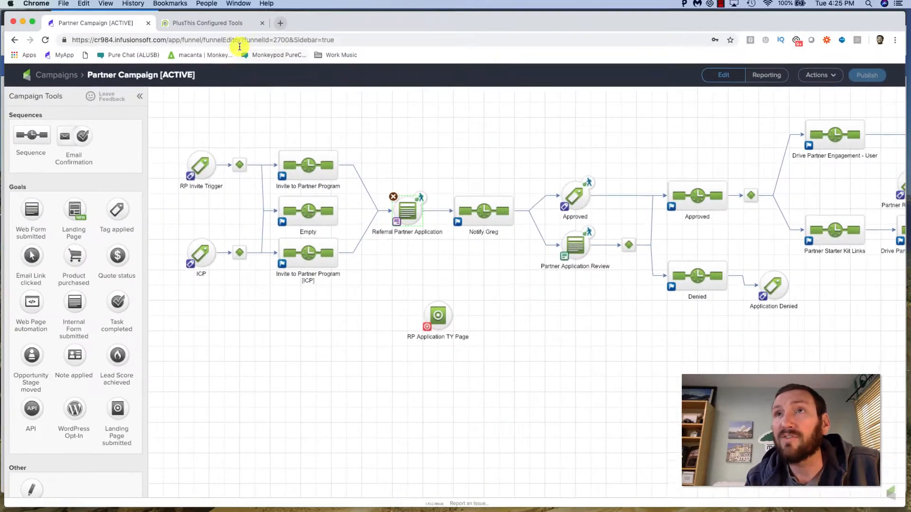
Switch to PlusThis in Chrome, open the Blog Sidebar Modern Form's settings for editing and expand its Additional Style Options.
{"action": "left_click", "coordinate": [229, 25]}
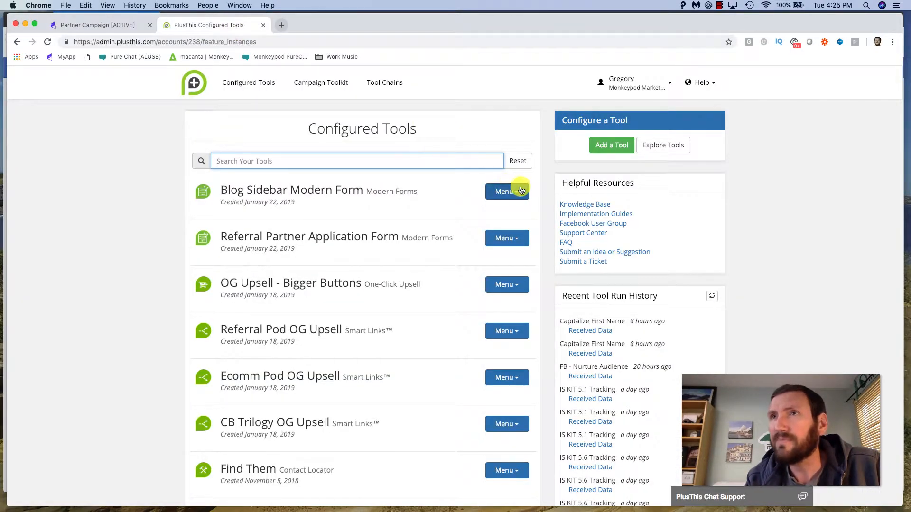
{"action": "left_click", "coordinate": [522, 194]}
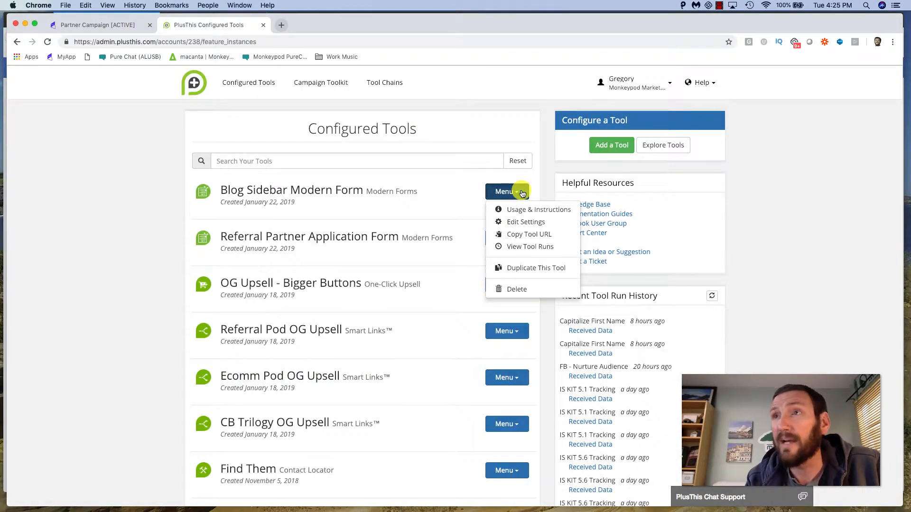
{"action": "left_click", "coordinate": [533, 220]}
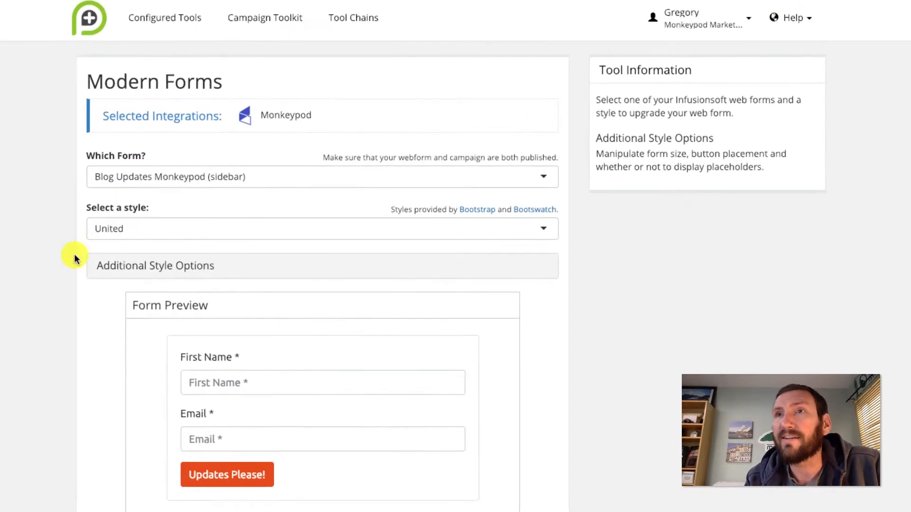
{"action": "scroll", "coordinate": [75, 255], "scroll_direction": "down", "scroll_amount": 3}
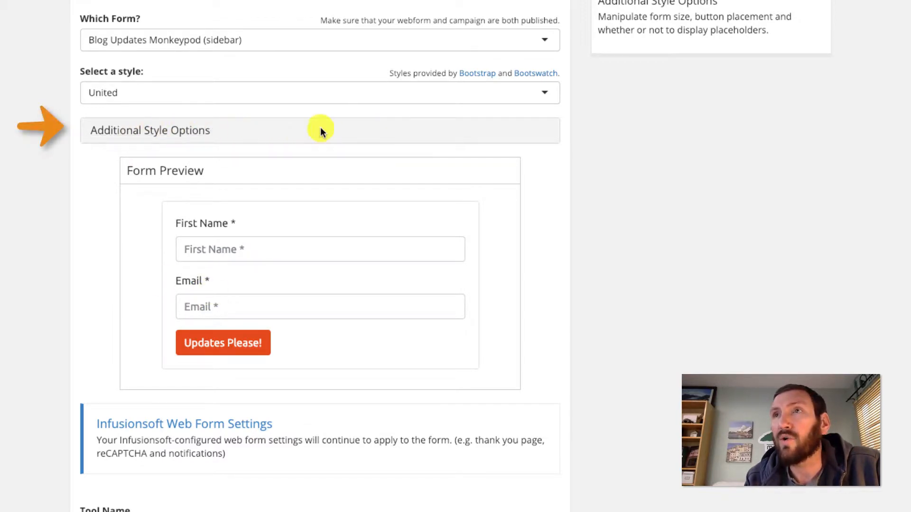
{"action": "left_click", "coordinate": [150, 135]}
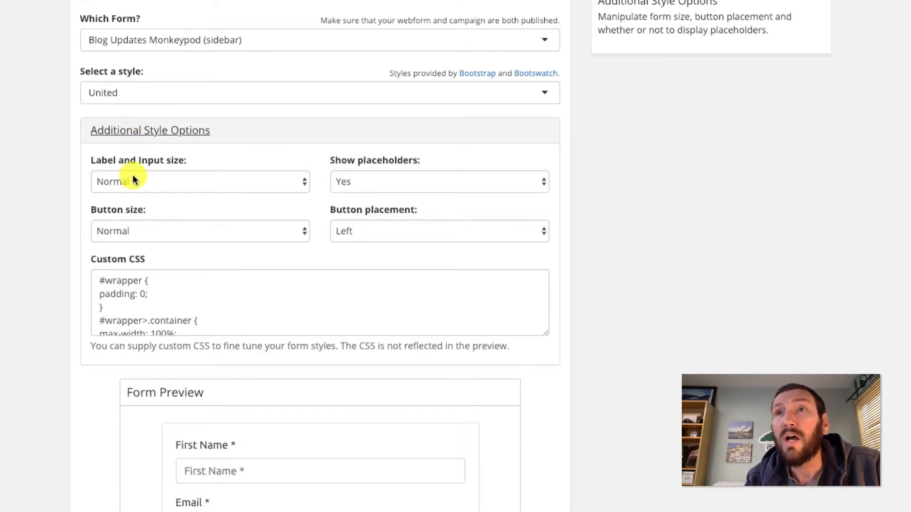
Examine the form's choices for label and input size, placeholders, button placement and button size, along with its Custom CSS.
{"action": "left_click", "coordinate": [144, 182]}
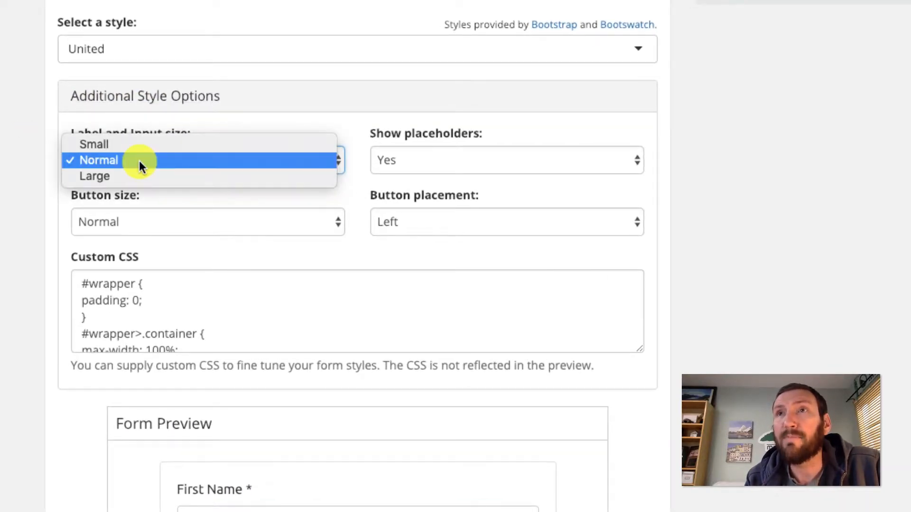
{"action": "left_click", "coordinate": [138, 161]}
{"action": "left_click", "coordinate": [468, 160]}
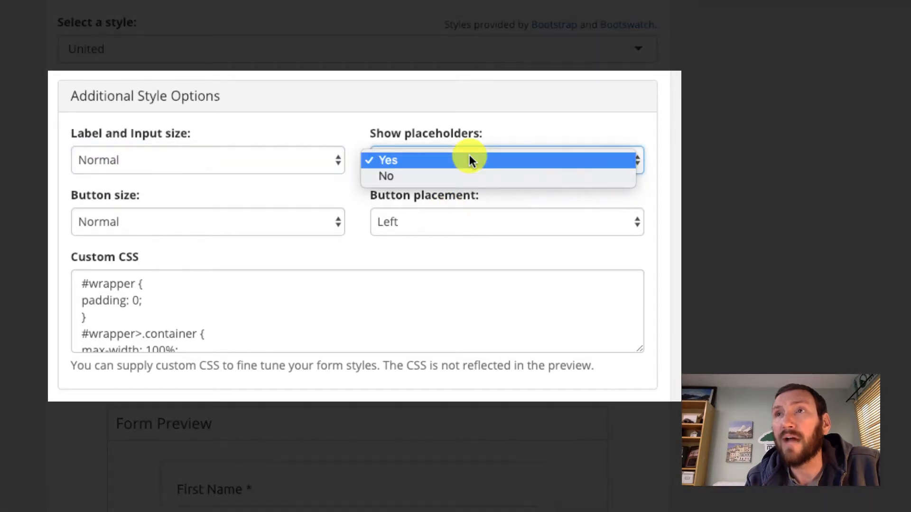
{"action": "left_click", "coordinate": [798, 141]}
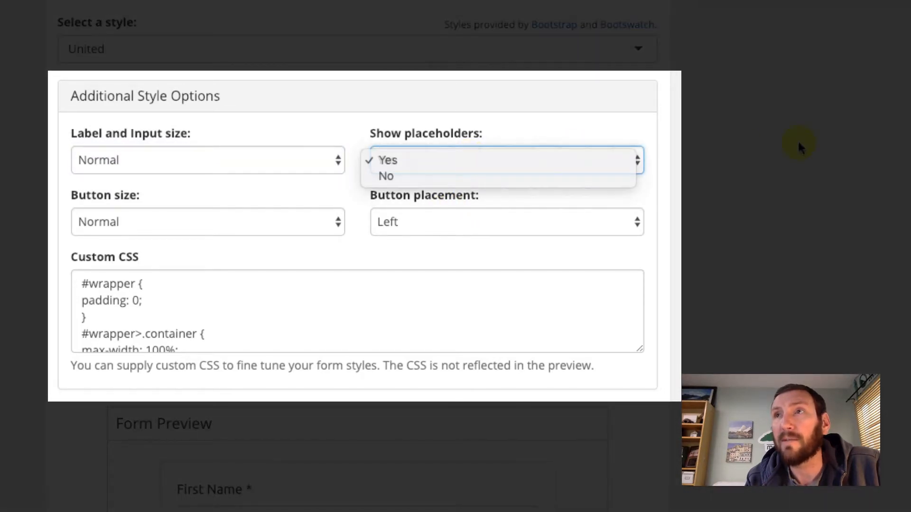
{"action": "left_click", "coordinate": [417, 219]}
{"action": "left_click", "coordinate": [713, 235]}
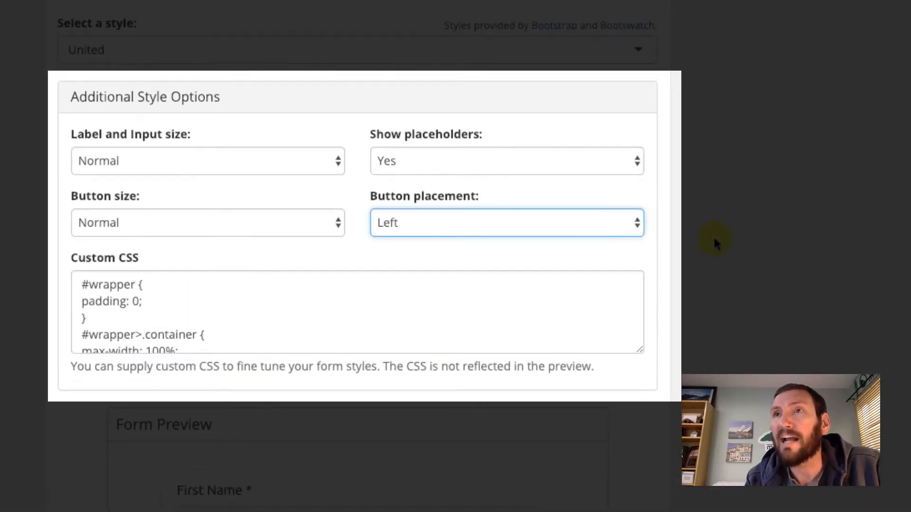
{"action": "left_click", "coordinate": [196, 225]}
{"action": "left_click", "coordinate": [35, 304]}
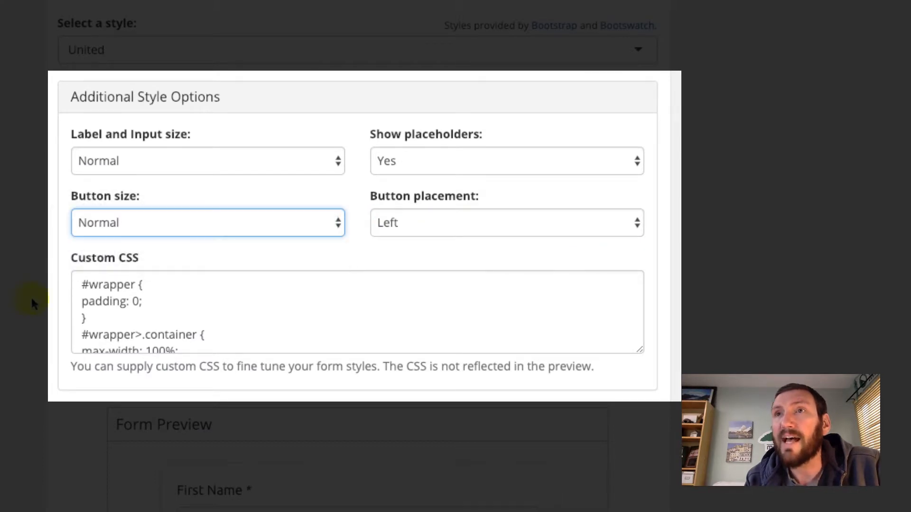
{"action": "scroll", "coordinate": [137, 330], "scroll_direction": "down", "scroll_amount": 3}
{"action": "scroll", "coordinate": [138, 329], "scroll_direction": "up", "scroll_amount": 3}
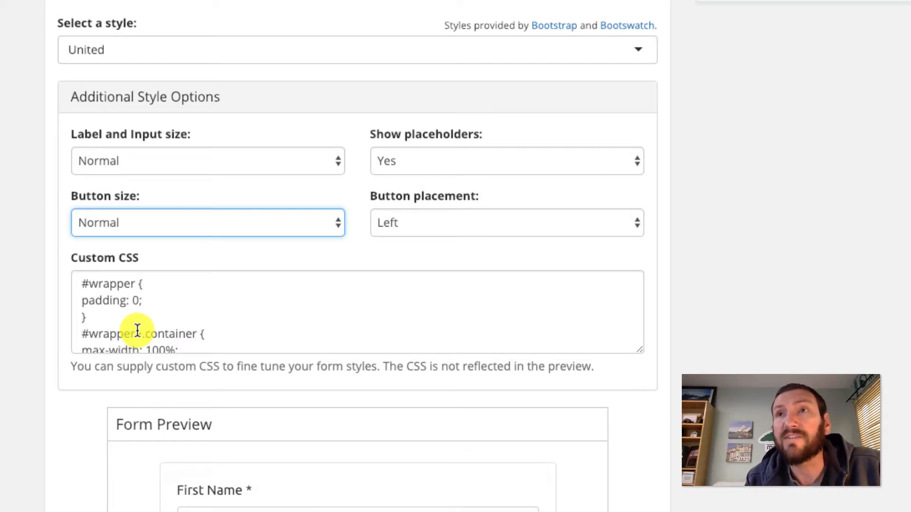
Check the CSS snippet in the Facebook comment against the Custom CSS in the PlusThis form settings.
{"action": "key", "text": "ctrl+Up"}
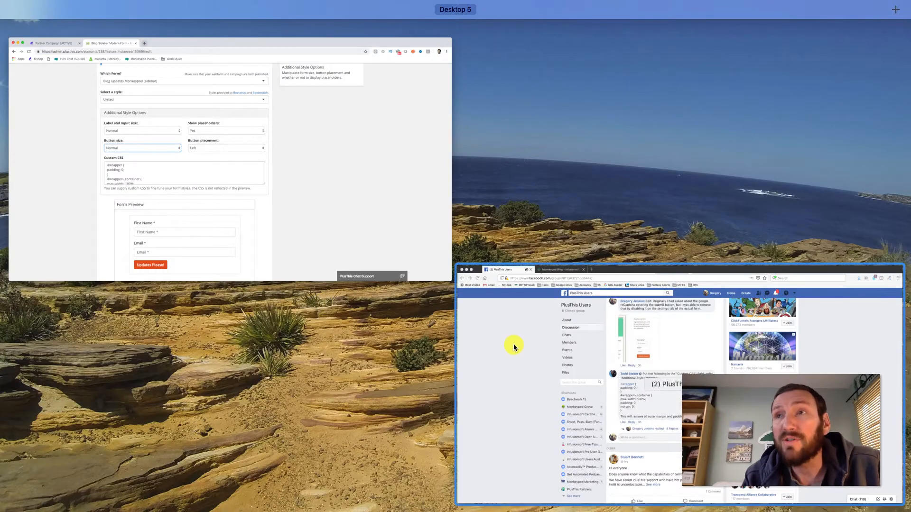
{"action": "left_click", "coordinate": [512, 346]}
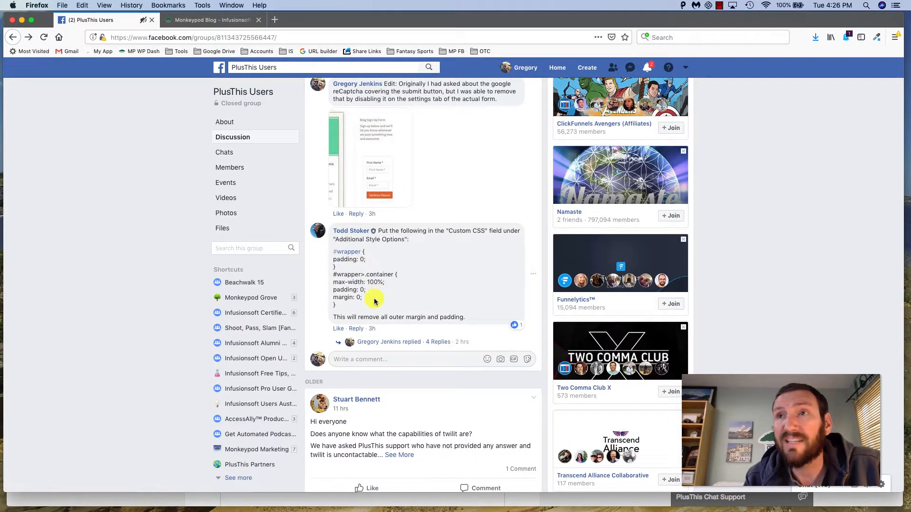
{"action": "key", "text": "ctrl+Up"}
{"action": "left_click", "coordinate": [304, 193]}
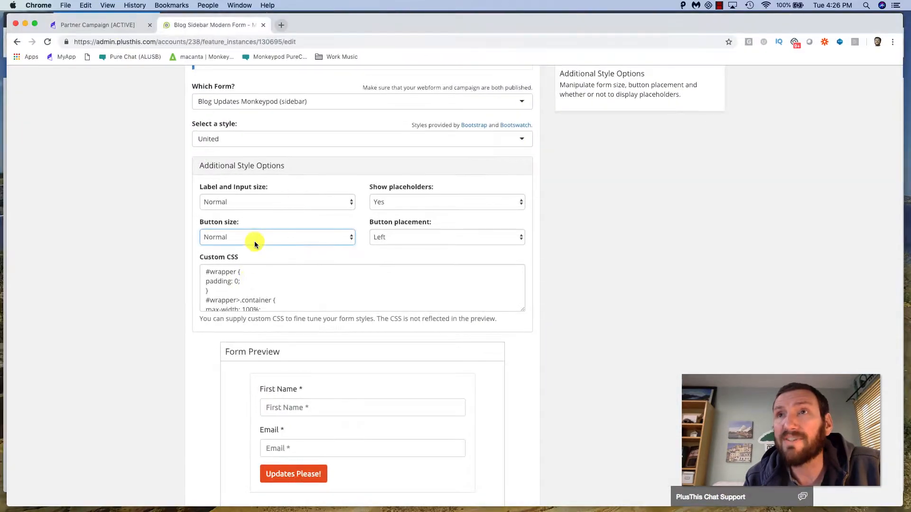
Save the Blog Sidebar Modern Form and show its website embed code, highlighting the whole script.
{"action": "scroll", "coordinate": [237, 332], "scroll_direction": "down", "scroll_amount": 5}
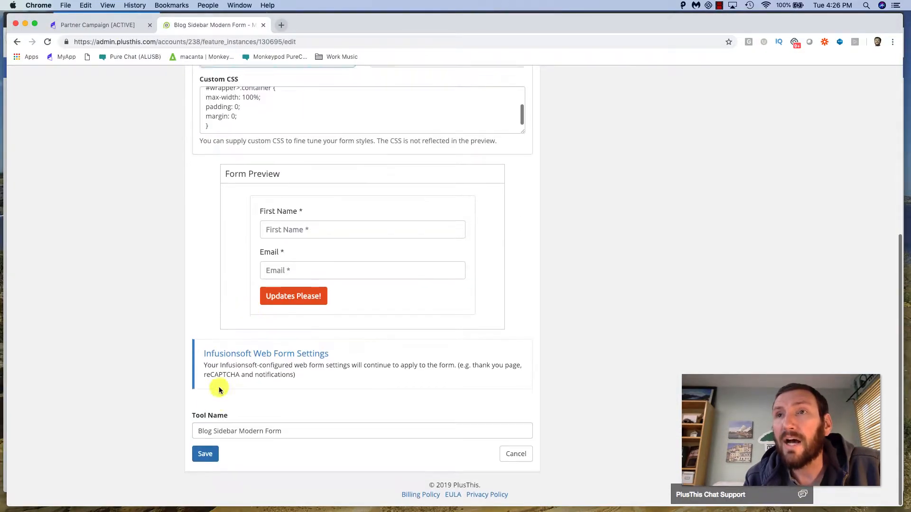
{"action": "left_click", "coordinate": [204, 457]}
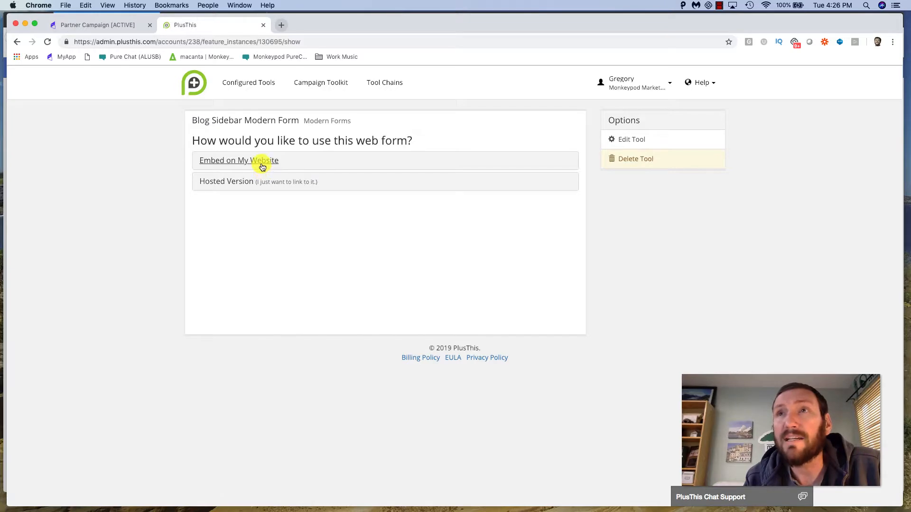
{"action": "left_click", "coordinate": [259, 161]}
{"action": "left_click_drag", "start_coordinate": [236, 274], "coordinate": [204, 194]}
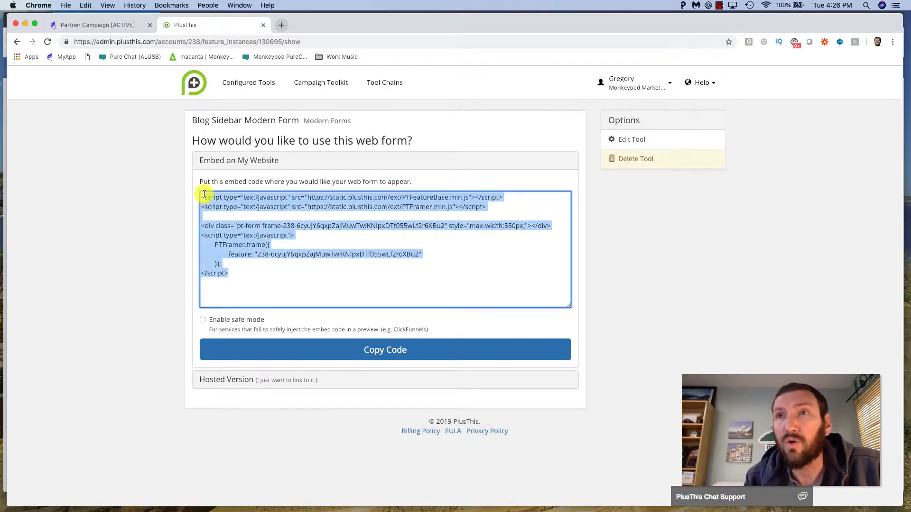
{"action": "left_click", "coordinate": [154, 192]}
Switch to Firefox and review the live Monkeypod Blog page from its header to the embedded sidebar sign-up form.
{"action": "key", "text": "ctrl+Up"}
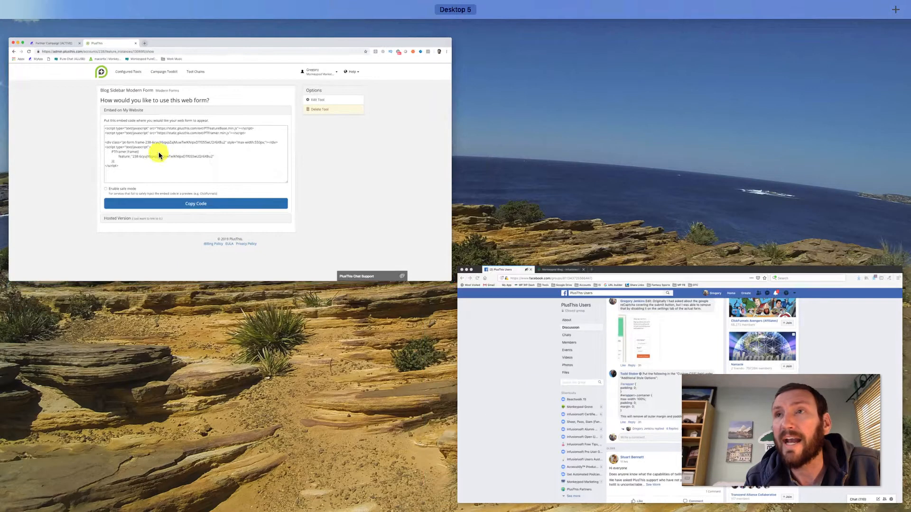
{"action": "left_click", "coordinate": [476, 325]}
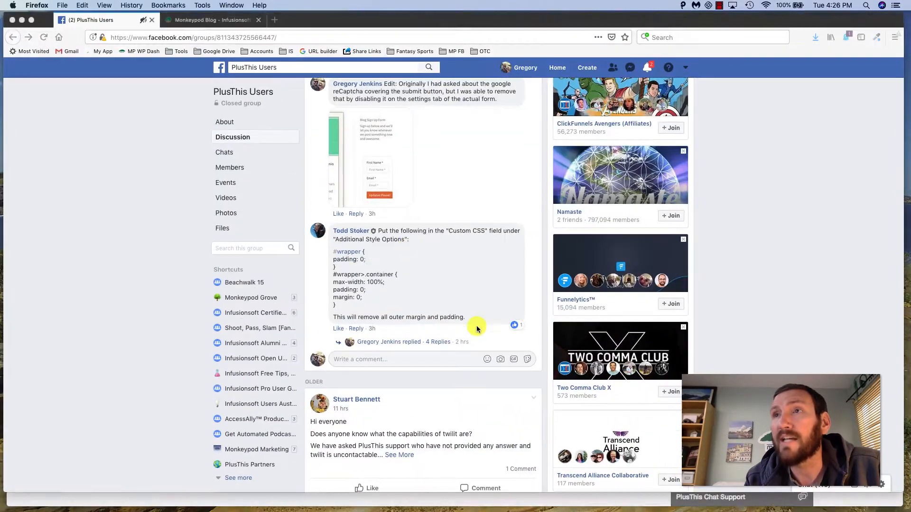
{"action": "left_click", "coordinate": [233, 20]}
{"action": "scroll", "coordinate": [638, 330], "scroll_direction": "up", "scroll_amount": 3}
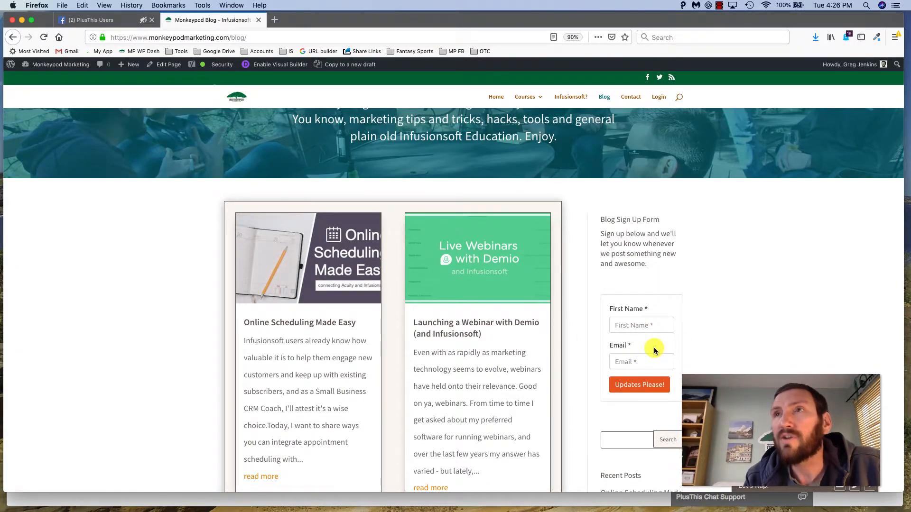
{"action": "scroll", "coordinate": [655, 350], "scroll_direction": "up", "scroll_amount": 3}
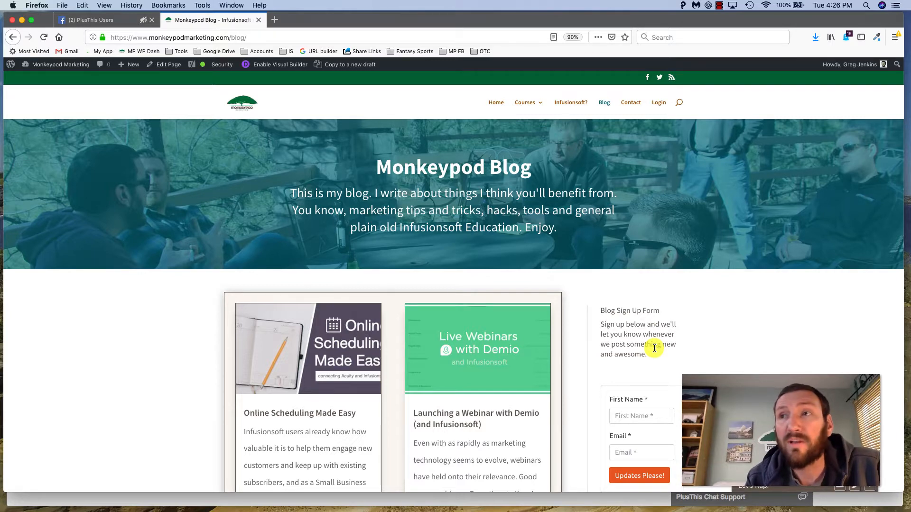
{"action": "scroll", "coordinate": [654, 348], "scroll_direction": "down", "scroll_amount": 5}
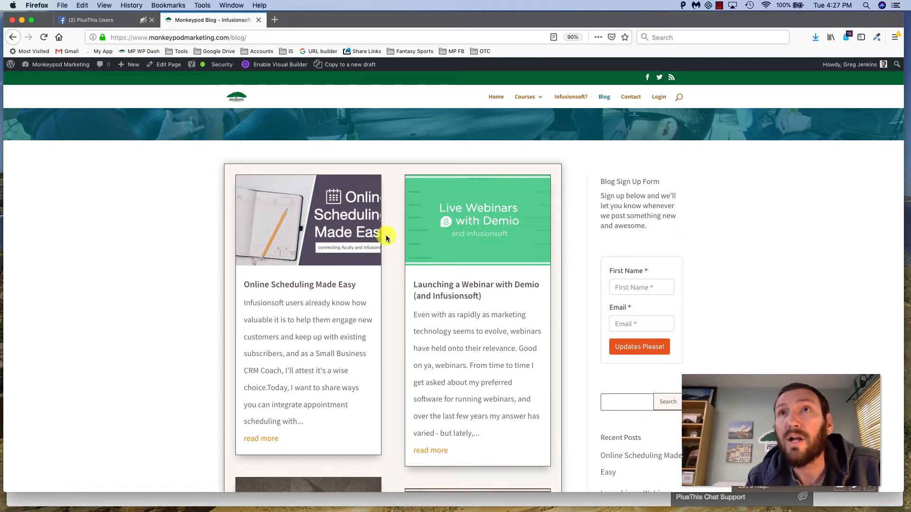
Return to the Facebook group comment and highlight the suggested wrapper and container CSS rules.
{"action": "left_click", "coordinate": [122, 21]}
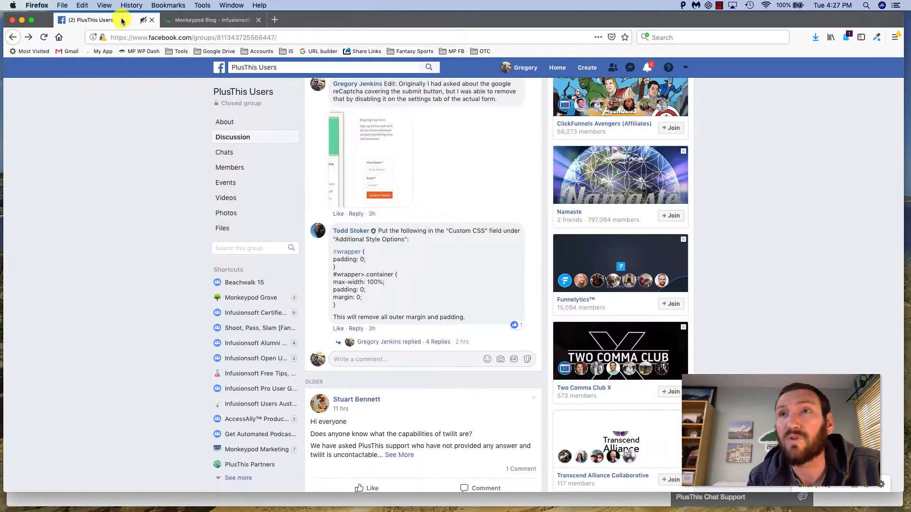
{"action": "left_click_drag", "start_coordinate": [397, 308], "coordinate": [343, 248]}
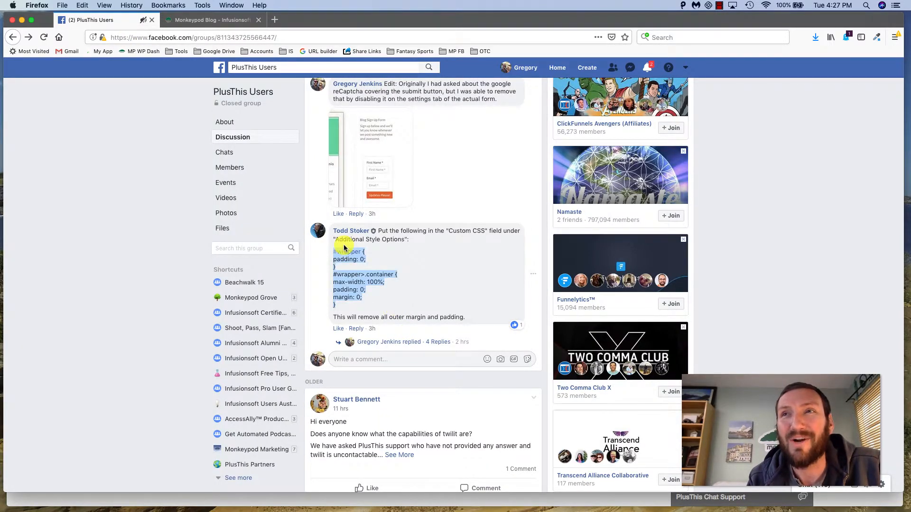
{"action": "left_click", "coordinate": [431, 301]}
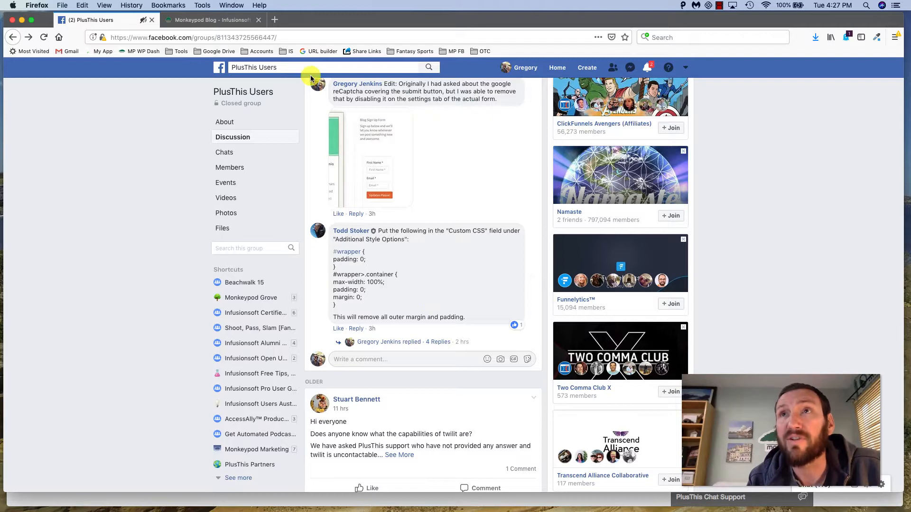
Go back to the Monkeypod Blog page and look over the sidebar form's spacing and alignment.
{"action": "left_click", "coordinate": [239, 21]}
{"action": "scroll", "coordinate": [449, 190], "scroll_direction": "down", "scroll_amount": 2}
{"action": "scroll", "coordinate": [449, 190], "scroll_direction": "down", "scroll_amount": 2}
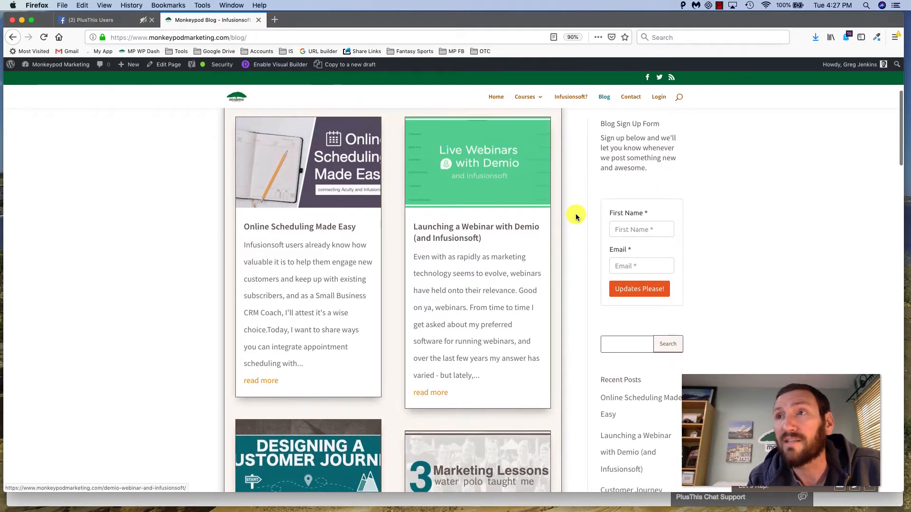